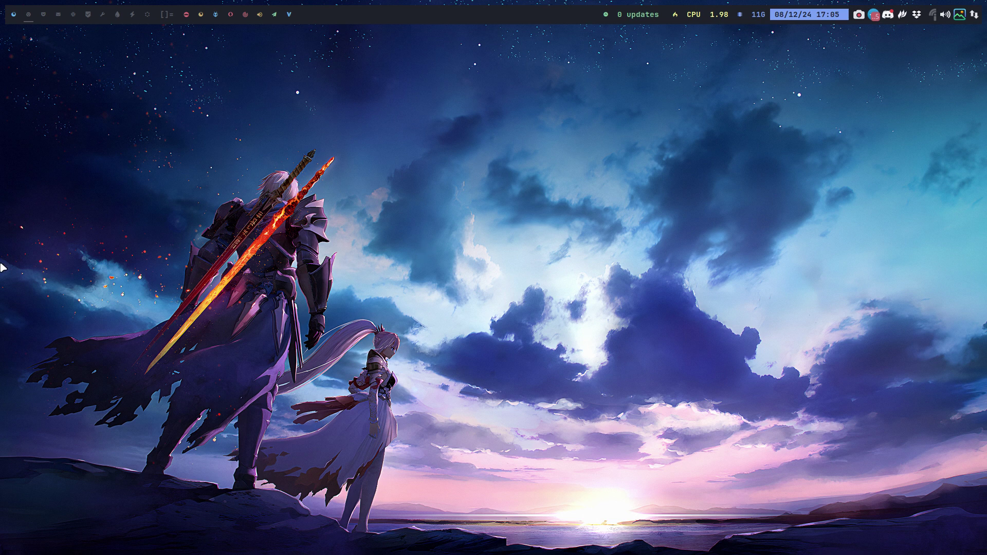
- Bring up the Arcoinstall page in Brave, view the arconetpro/arcoinstall GitHub repository, then return to it
{"action": "left_click", "coordinate": [29, 14]}
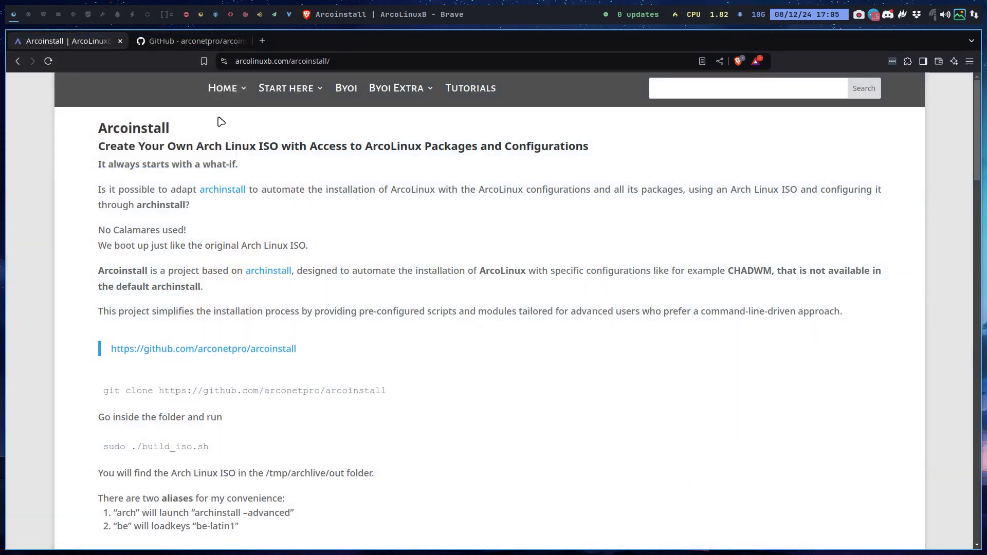
{"action": "left_click", "coordinate": [272, 61]}
{"action": "mouse_move", "coordinate": [269, 88]}
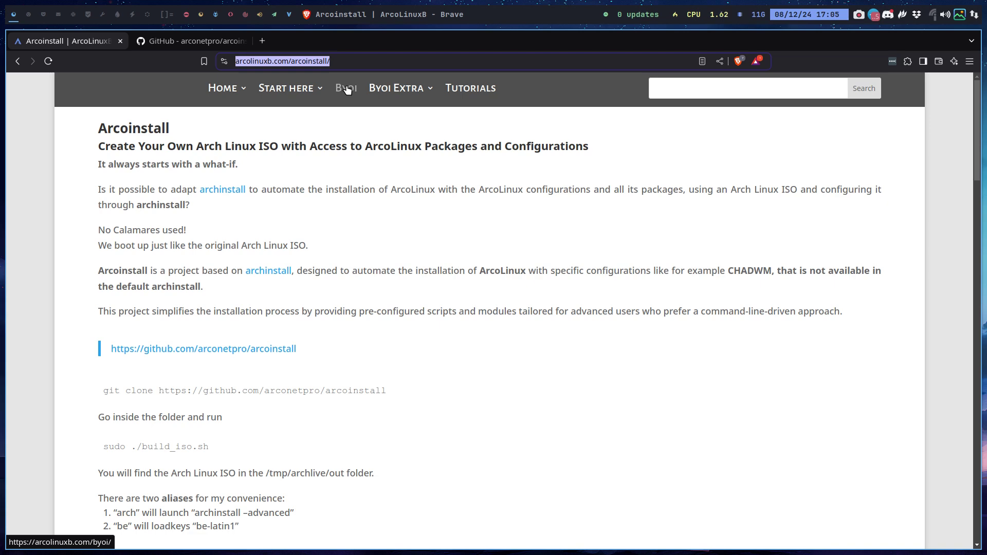
{"action": "mouse_move", "coordinate": [398, 88]}
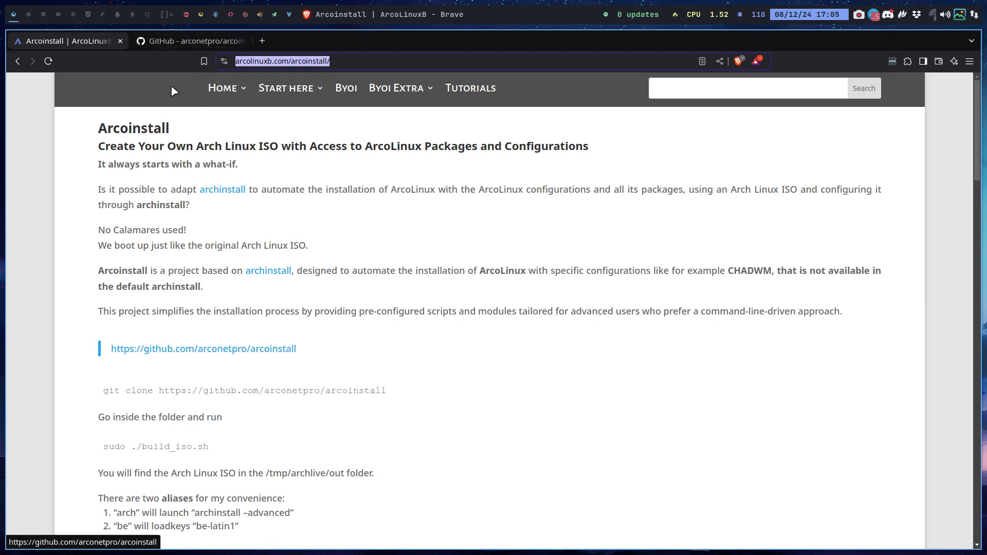
{"action": "left_click", "coordinate": [183, 41]}
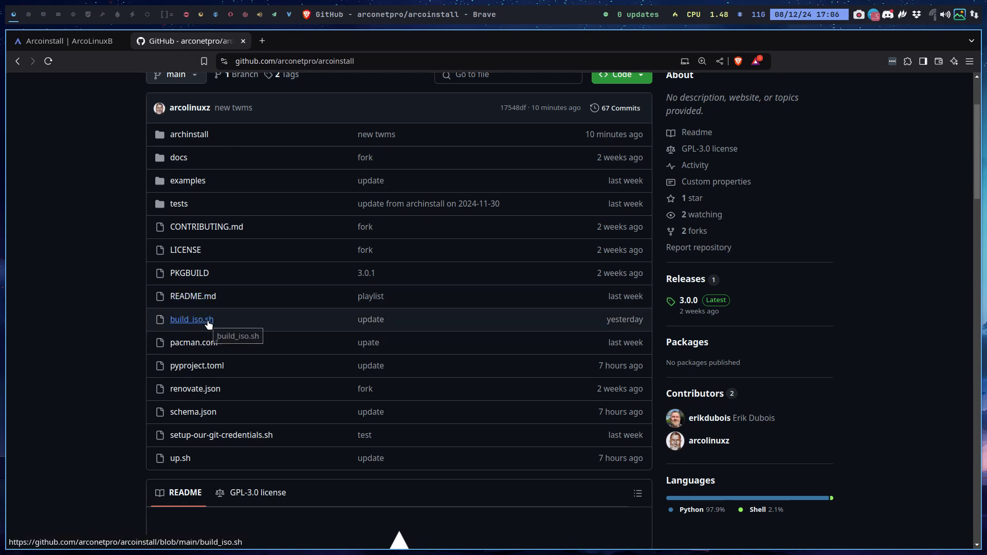
{"action": "left_click", "coordinate": [85, 45]}
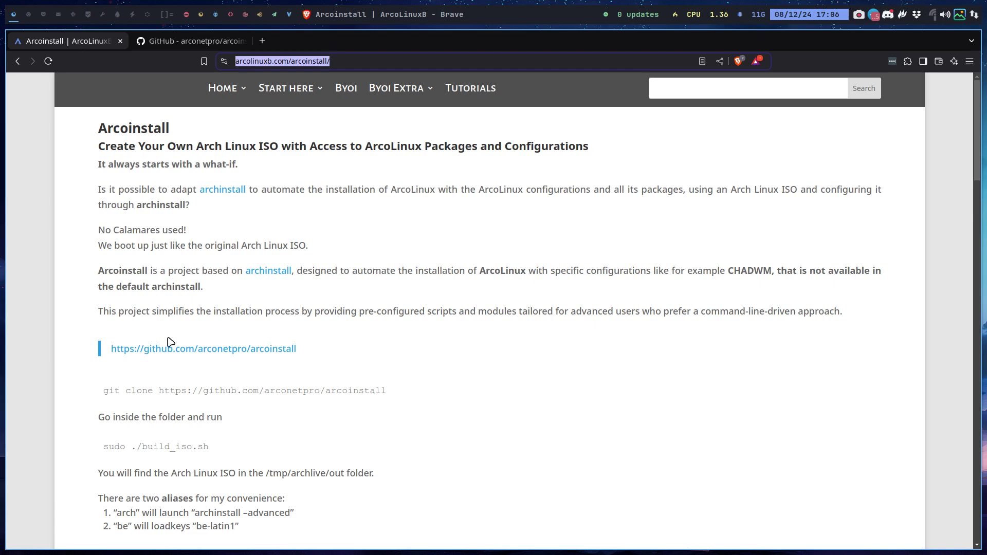
- Highlight the git clone and build_iso.sh commands on the Arcoinstall page
{"action": "mouse_move", "coordinate": [107, 391]}
{"action": "left_mouse_down"}
{"action": "mouse_move", "coordinate": [386, 393]}
{"action": "mouse_move", "coordinate": [378, 422]}
{"action": "left_mouse_up"}
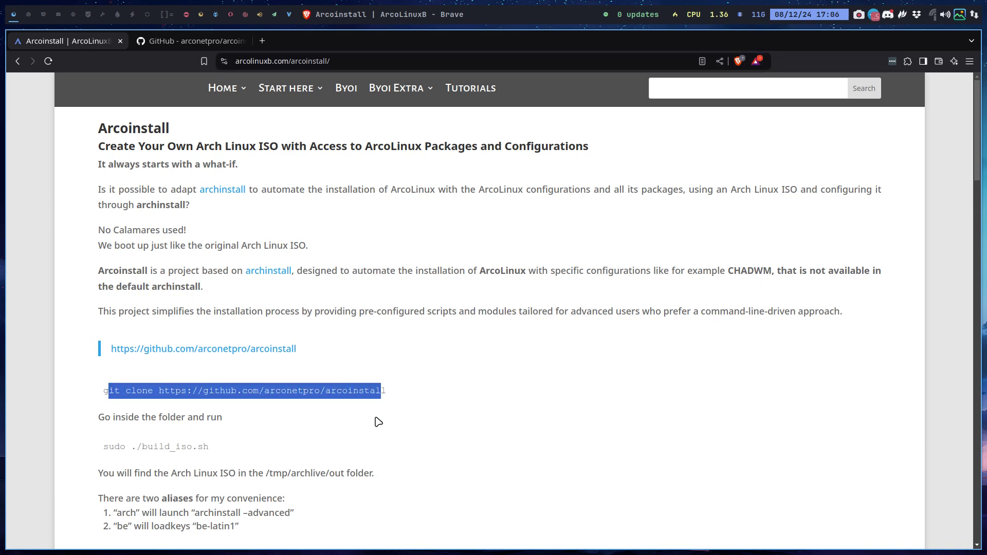
{"action": "scroll", "coordinate": [167, 431], "scroll_direction": "down", "scroll_amount": 3}
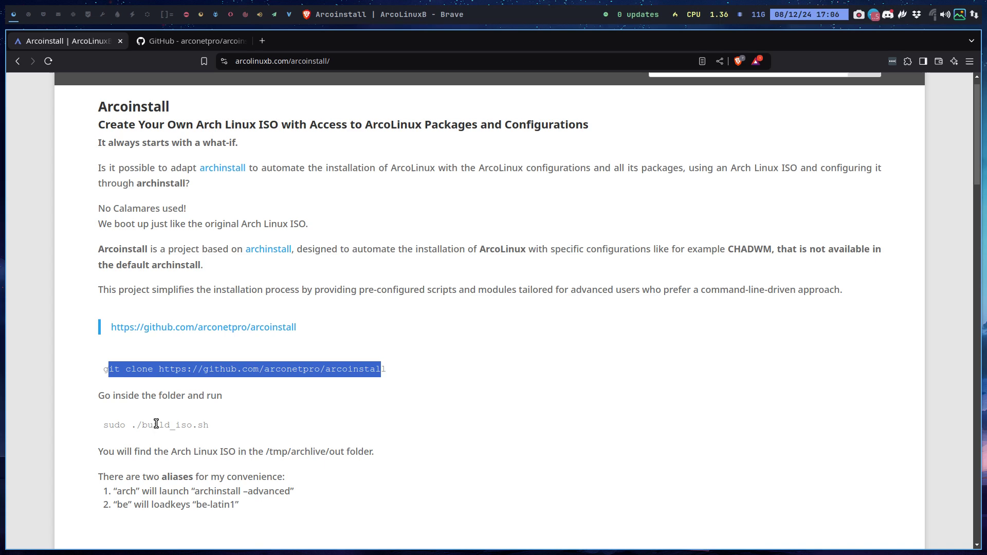
{"action": "mouse_move", "coordinate": [103, 365]}
{"action": "left_mouse_down"}
{"action": "mouse_move", "coordinate": [246, 365]}
{"action": "mouse_move", "coordinate": [257, 375]}
{"action": "left_mouse_up"}
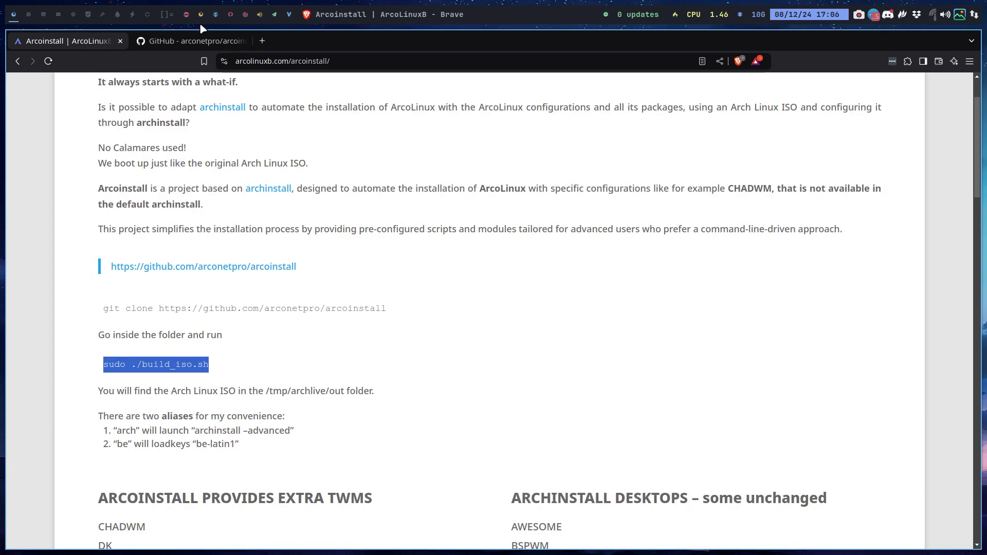
- Open the Seedhost ArcoLinux DataCenter listing of archlinux ISOs, then glance at the GitHub tab
{"action": "scroll", "coordinate": [509, 414], "scroll_direction": "down", "scroll_amount": 9}
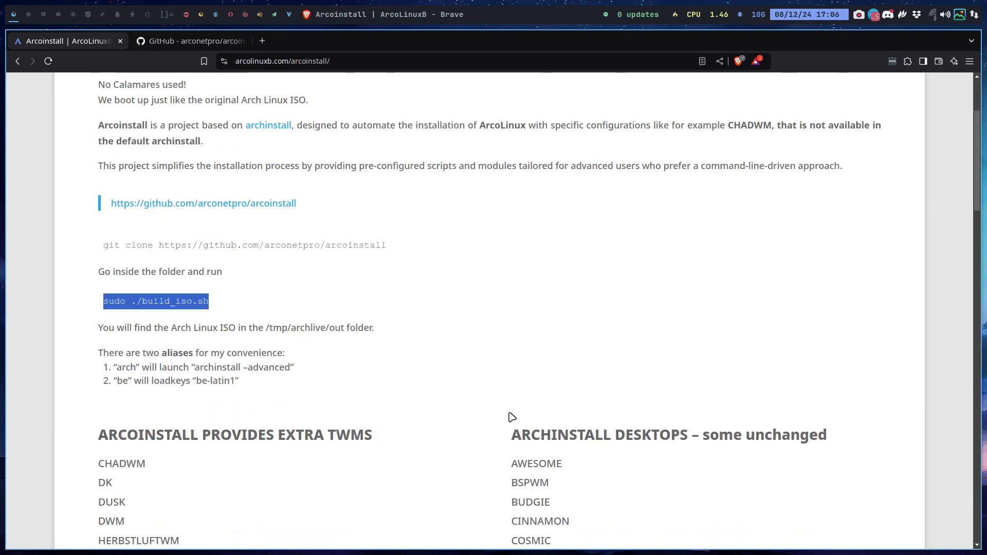
{"action": "scroll", "coordinate": [433, 463], "scroll_direction": "down", "scroll_amount": 4}
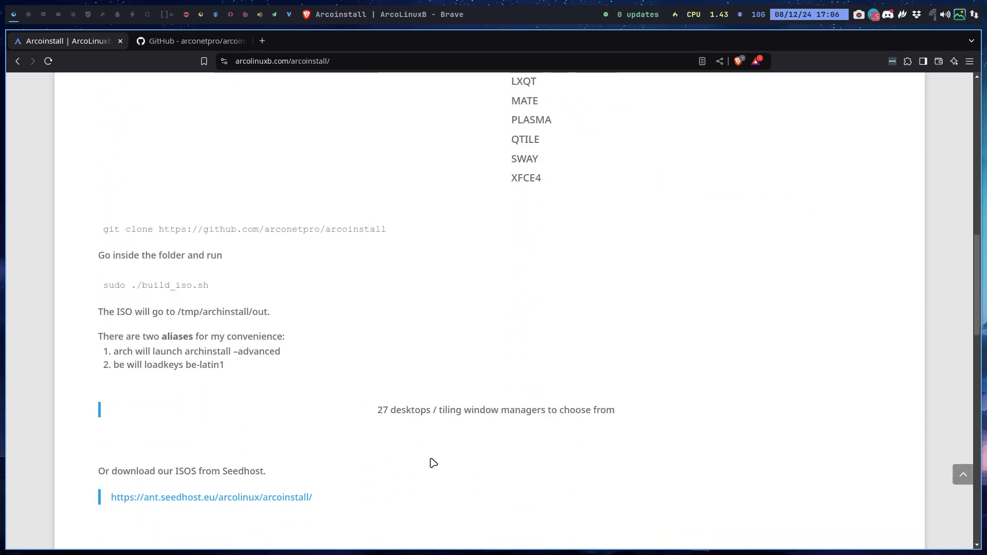
{"action": "scroll", "coordinate": [434, 463], "scroll_direction": "down", "scroll_amount": 3}
{"action": "left_click", "coordinate": [246, 334]}
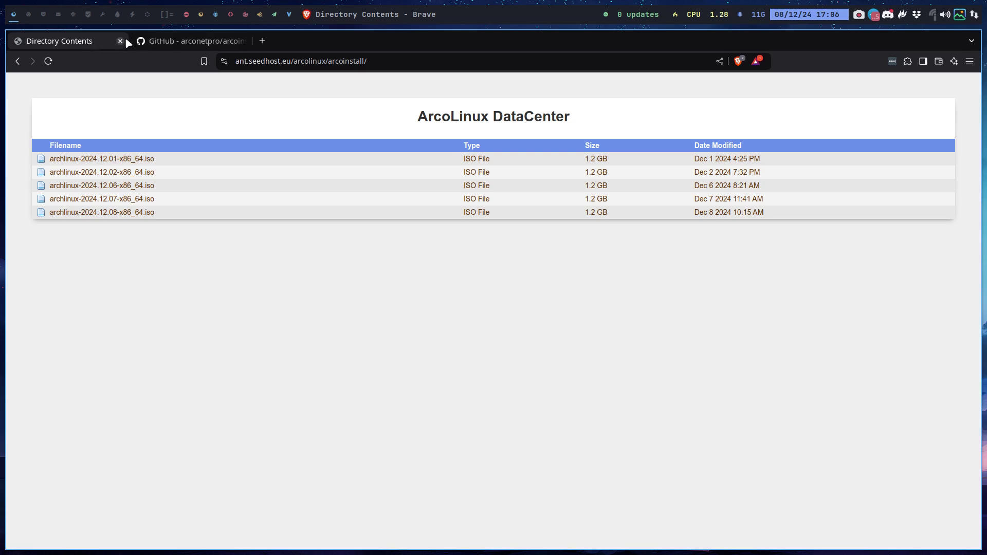
{"action": "left_click", "coordinate": [143, 40]}
- Go back to the Arcoinstall page and highlight the Archinstall desktops list
{"action": "left_click", "coordinate": [64, 40]}
{"action": "left_click", "coordinate": [17, 60]}
{"action": "scroll", "coordinate": [308, 247], "scroll_direction": "down", "scroll_amount": 5}
{"action": "scroll", "coordinate": [537, 233], "scroll_direction": "up", "scroll_amount": 6}
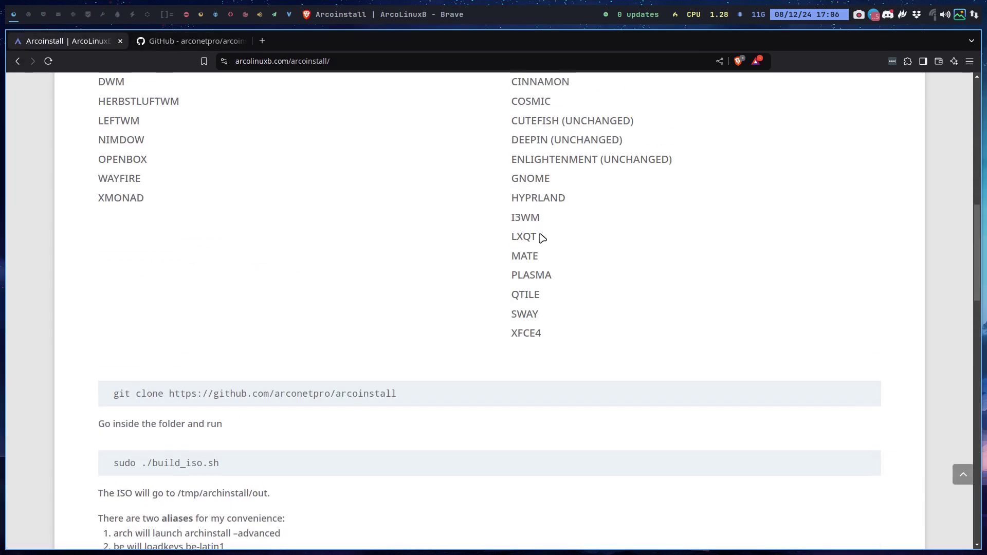
{"action": "scroll", "coordinate": [522, 229], "scroll_direction": "down", "scroll_amount": 2}
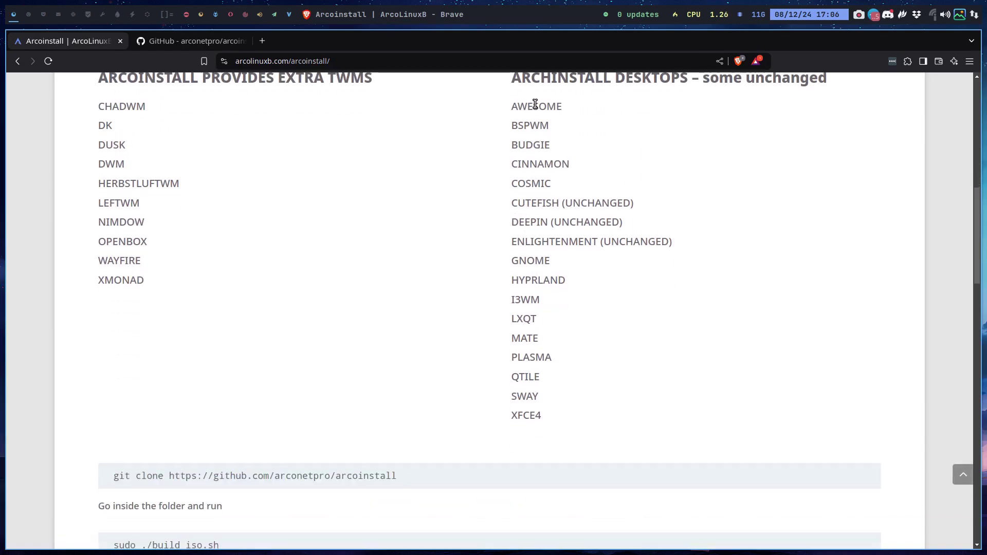
{"action": "left_click_drag", "start_coordinate": [540, 411], "coordinate": [511, 108]}
{"action": "scroll", "coordinate": [633, 128], "scroll_direction": "up", "scroll_amount": 1}
{"action": "scroll", "coordinate": [633, 125], "scroll_direction": "up", "scroll_amount": 1}
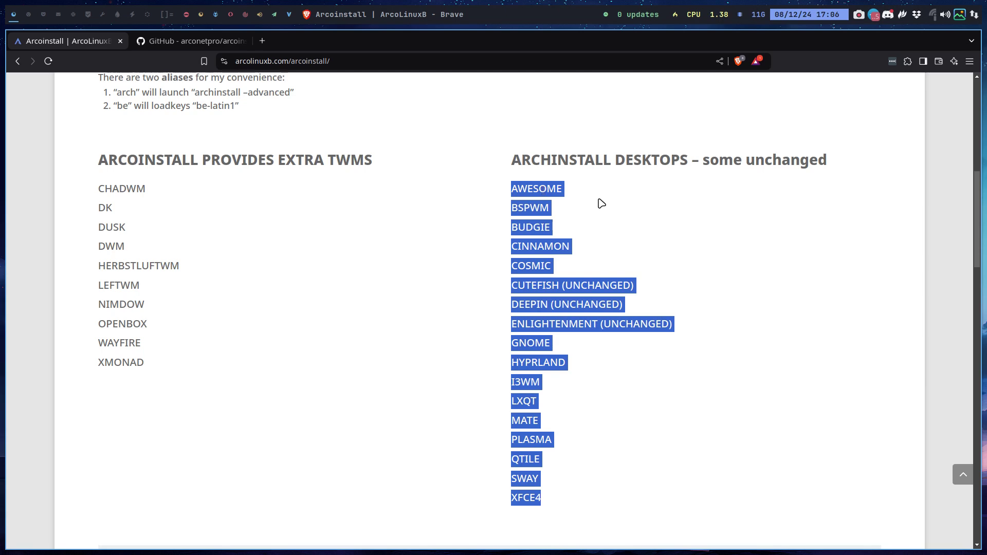
- Highlight the CUTEFISH, DEEPIN and ENLIGHTENMENT desktops and OPENBOX among the extra TWMs
{"action": "left_click", "coordinate": [595, 440]}
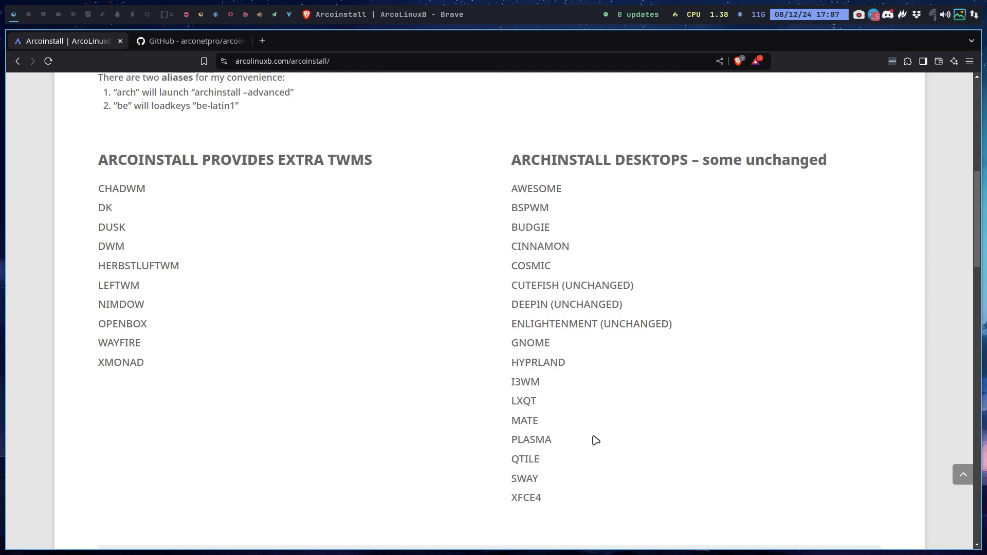
{"action": "left_click_drag", "start_coordinate": [511, 281], "coordinate": [643, 294]}
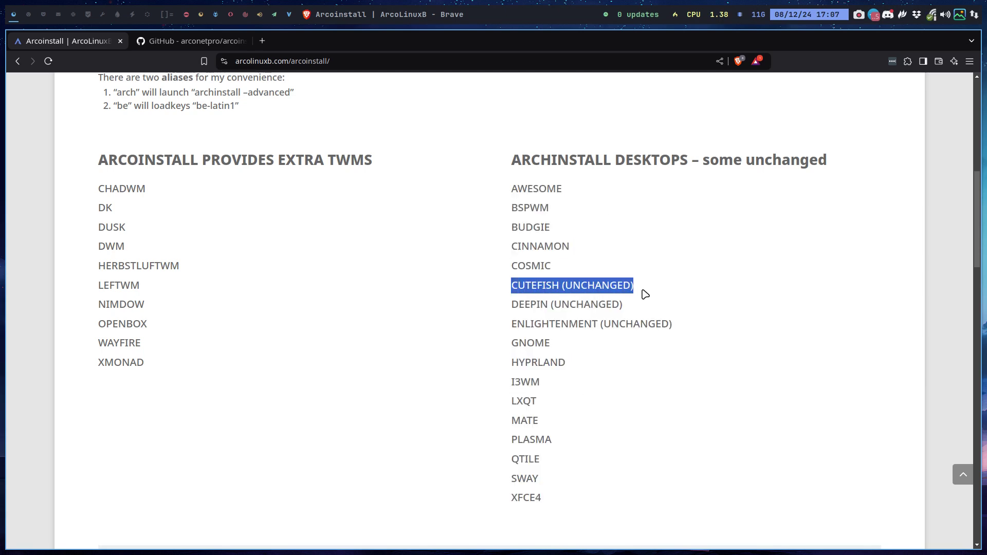
{"action": "left_click_drag", "start_coordinate": [511, 302], "coordinate": [646, 320]}
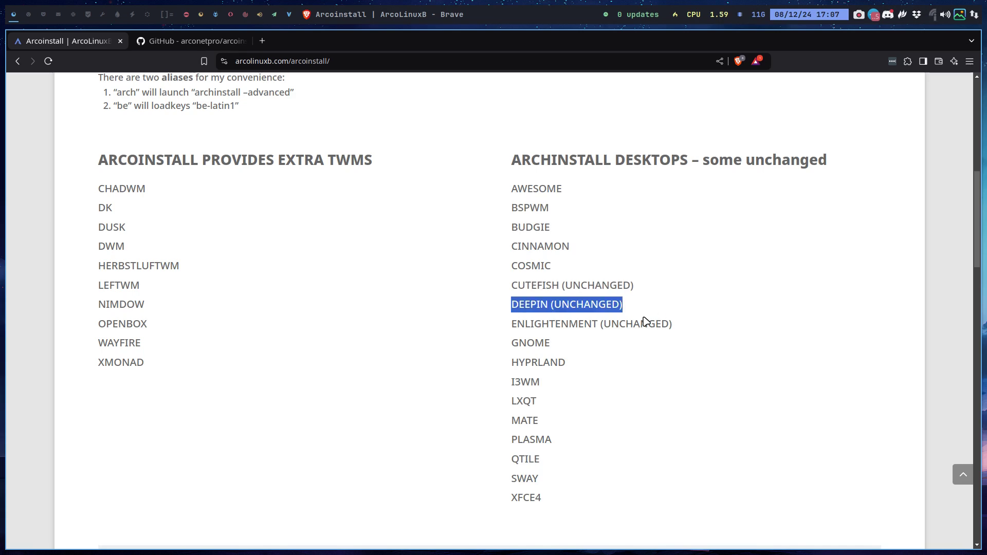
{"action": "left_click_drag", "start_coordinate": [512, 323], "coordinate": [697, 335]}
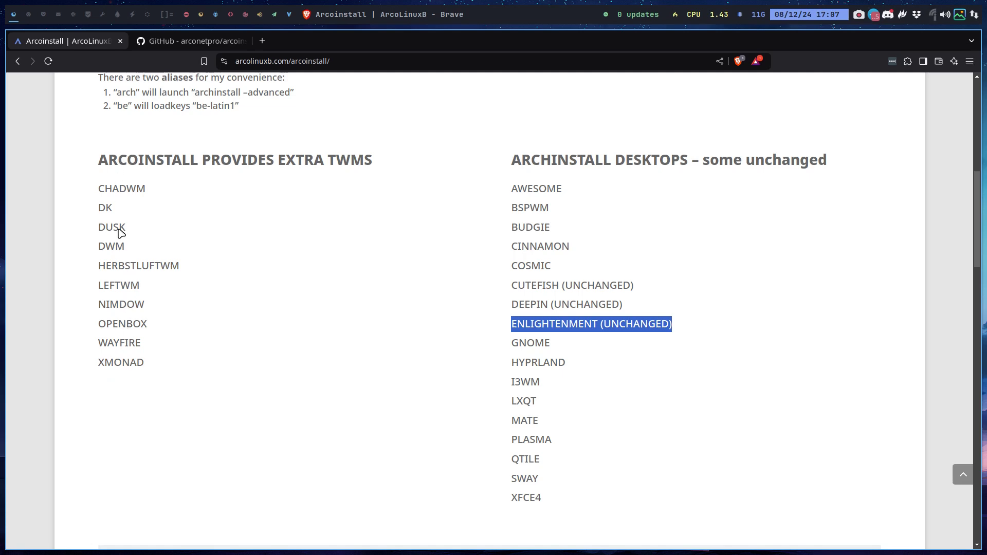
{"action": "left_click_drag", "start_coordinate": [99, 324], "coordinate": [149, 324]}
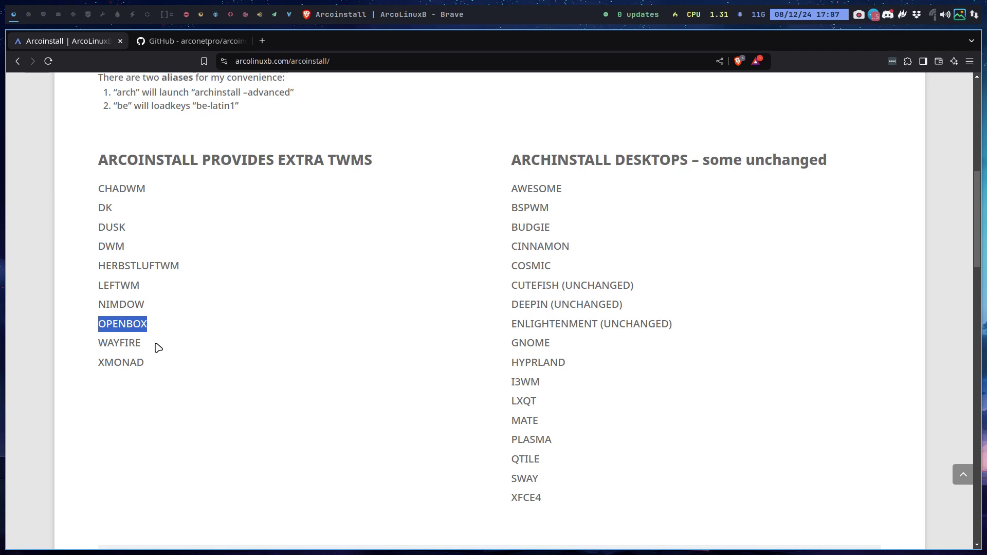
{"action": "scroll", "coordinate": [159, 348], "scroll_direction": "down", "scroll_amount": 2}
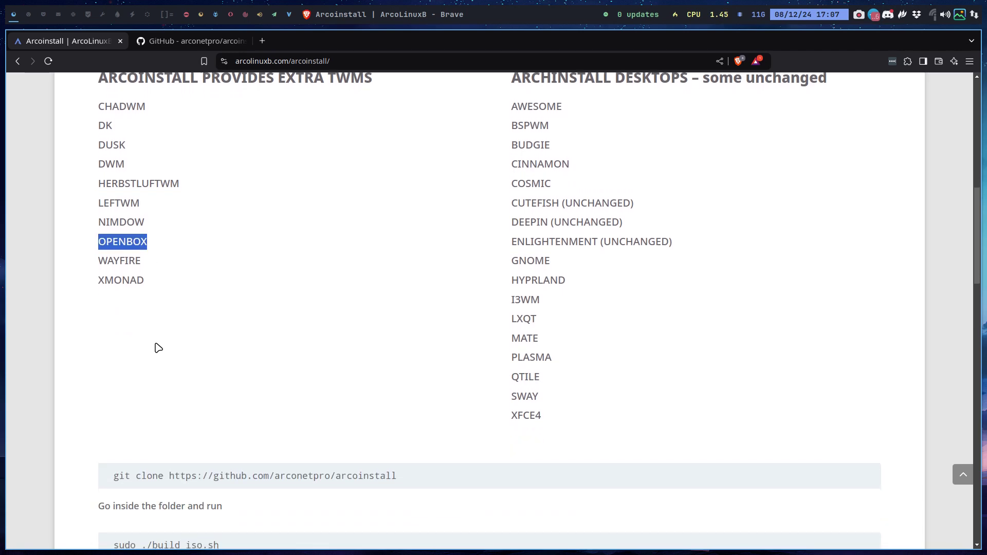
{"action": "scroll", "coordinate": [156, 346], "scroll_direction": "down", "scroll_amount": 2}
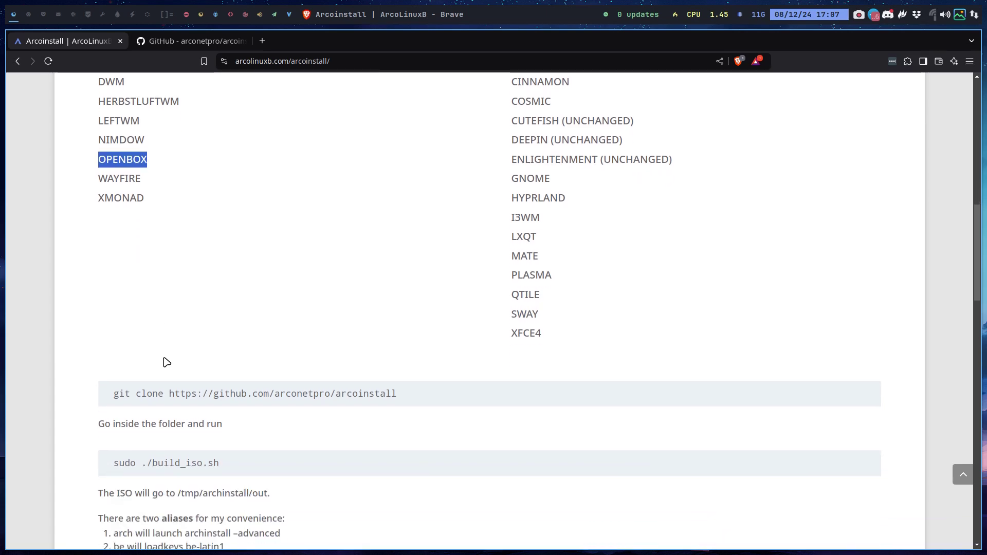
- Highlight the git clone command again and scroll down to the Seedhost link
{"action": "left_click_drag", "start_coordinate": [110, 393], "coordinate": [410, 394]}
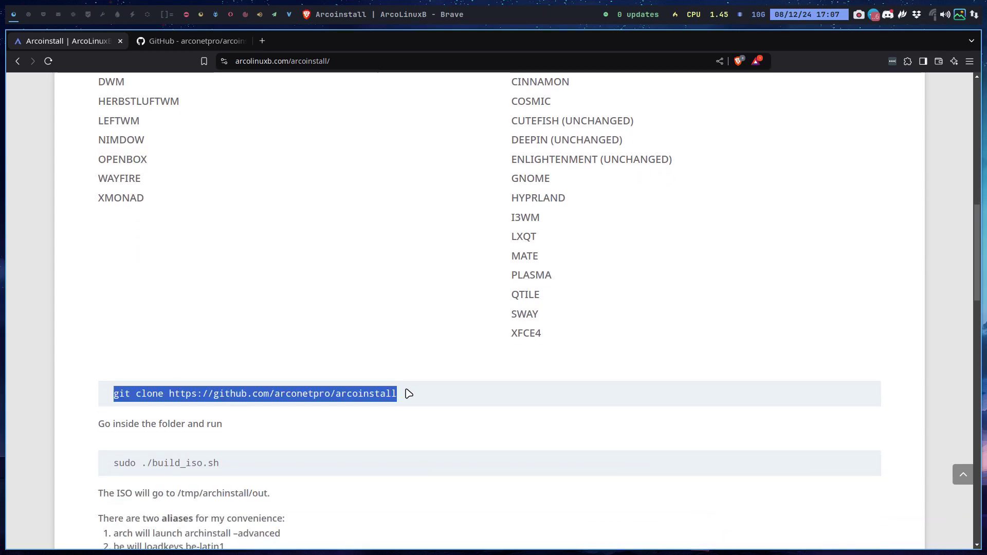
{"action": "left_click", "coordinate": [108, 467]}
{"action": "scroll", "coordinate": [242, 457], "scroll_direction": "down", "scroll_amount": 3}
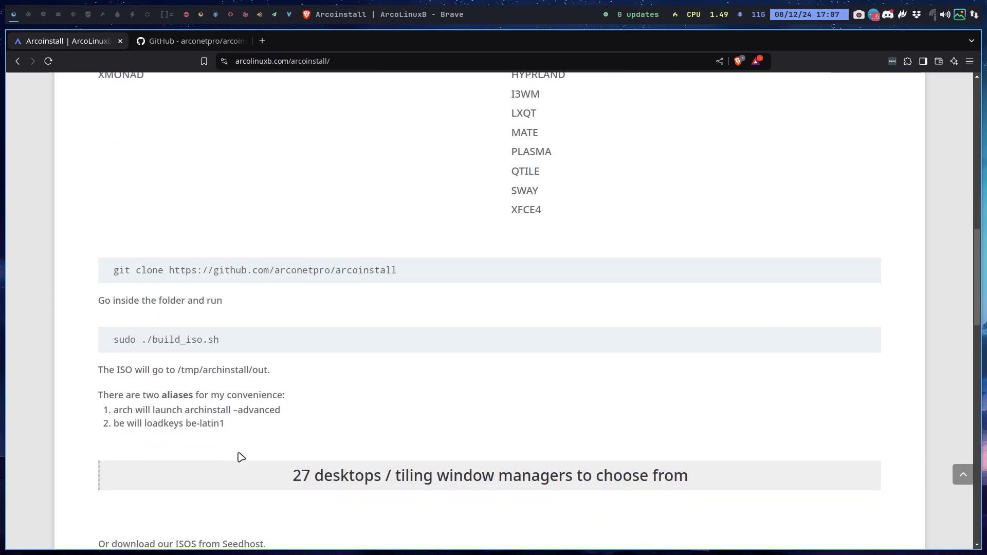
{"action": "scroll", "coordinate": [241, 457], "scroll_direction": "down", "scroll_amount": 3}
{"action": "scroll", "coordinate": [329, 411], "scroll_direction": "down", "scroll_amount": 1}
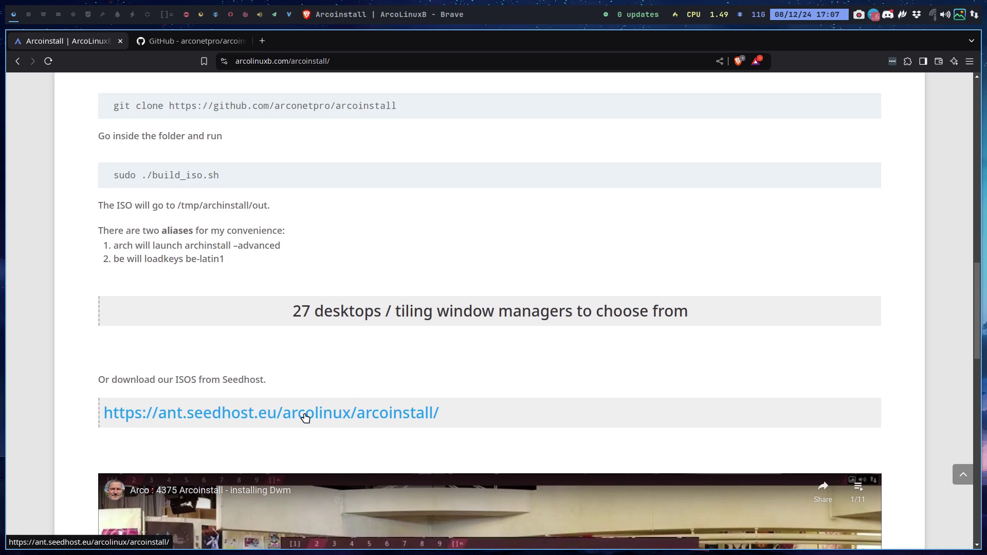
- Revisit the Seedhost ISO listing, then switch to the VirtualBox Manager workspace
{"action": "left_click", "coordinate": [337, 419]}
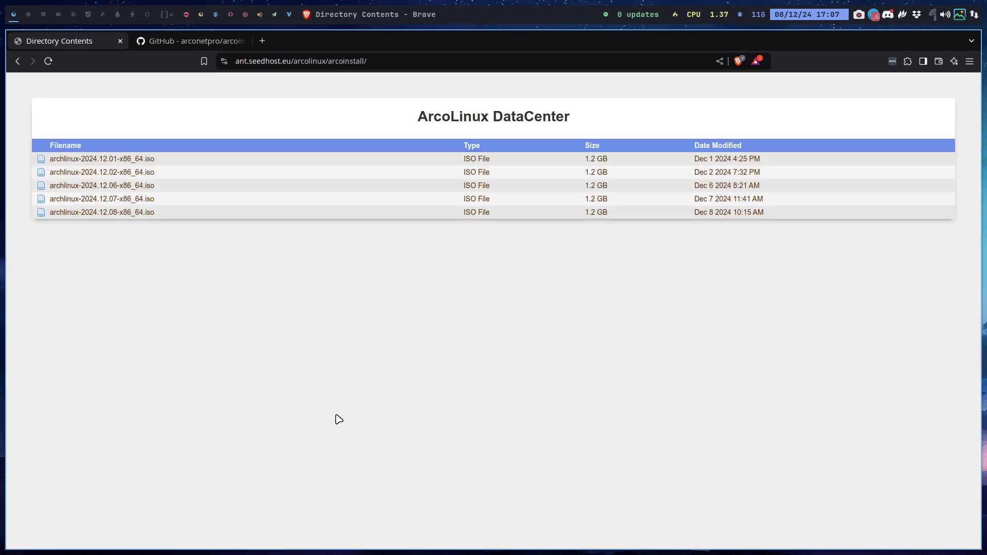
{"action": "left_click", "coordinate": [17, 61]}
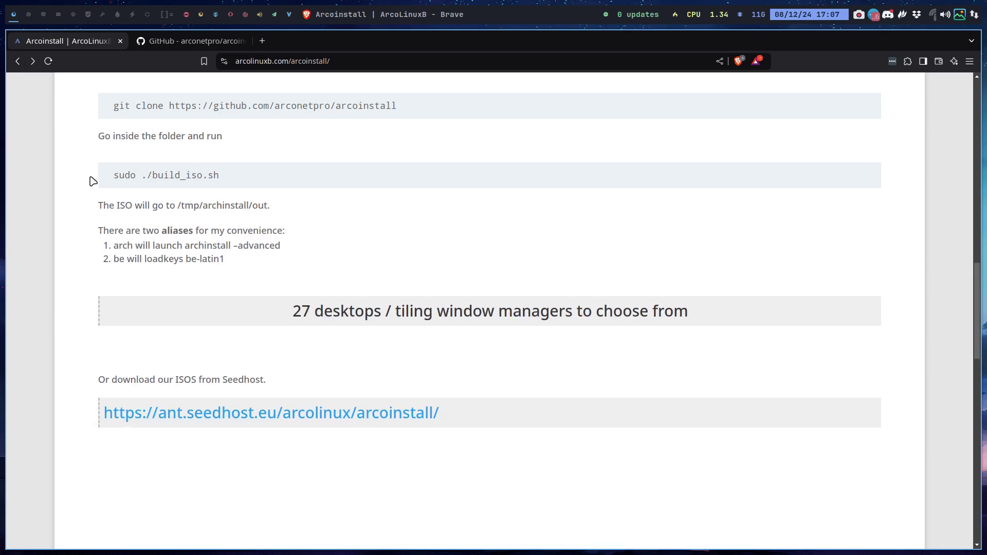
{"action": "left_click", "coordinate": [29, 14]}
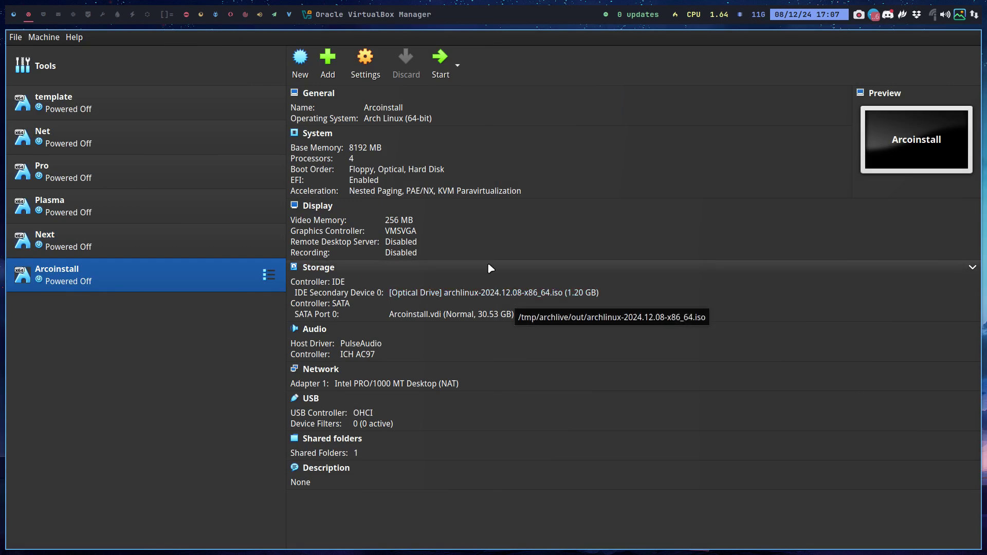
- Start the Arcoinstall VM and boot the Arch ISO via the firmware Boot Manager's CD-ROM entry, full screen
{"action": "left_click", "coordinate": [440, 64]}
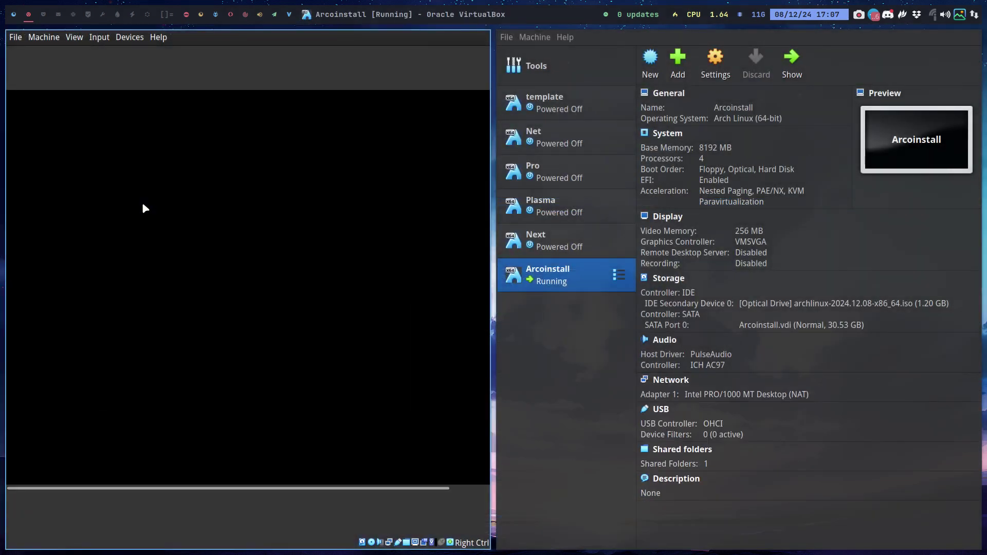
{"action": "key", "text": "Down"}
{"action": "key", "text": "Down"}
{"action": "key", "text": "Return"}
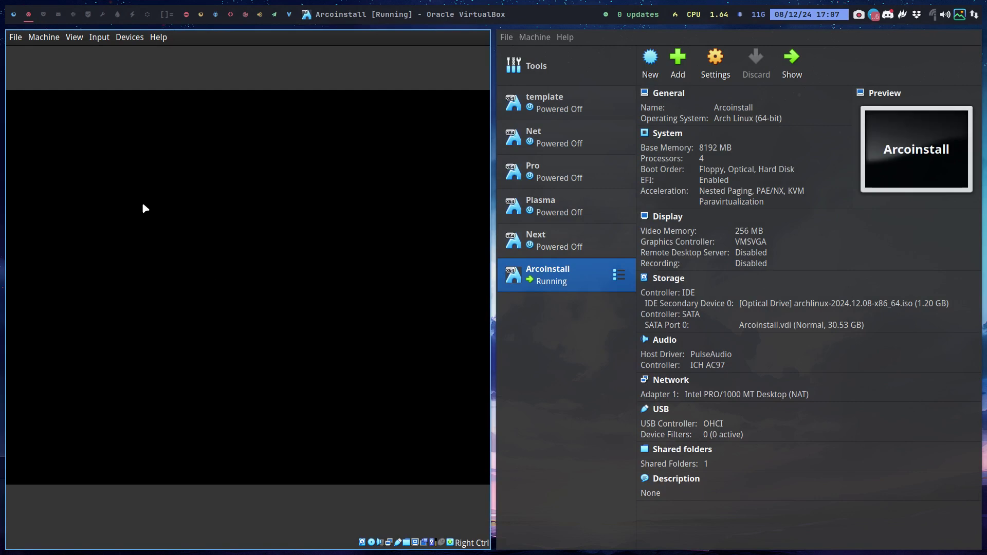
{"action": "key", "text": "Down"}
{"action": "key", "text": "Return"}
{"action": "key", "text": "Down"}
{"action": "key", "text": "Down"}
{"action": "key", "text": "Down"}
{"action": "key", "text": "Down"}
{"action": "key", "text": "Down"}
{"action": "key", "text": "Down"}
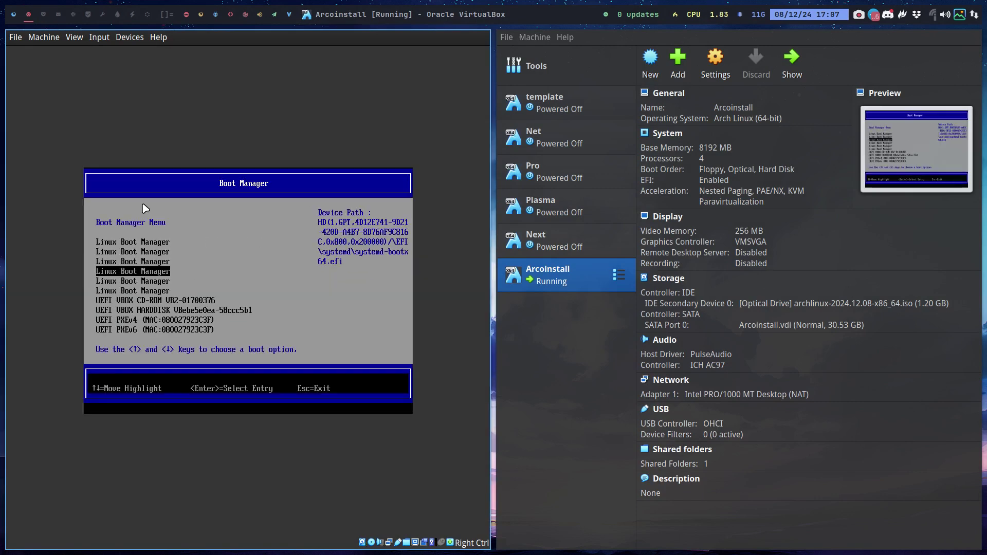
{"action": "key", "text": "Return"}
{"action": "key", "text": "Return"}
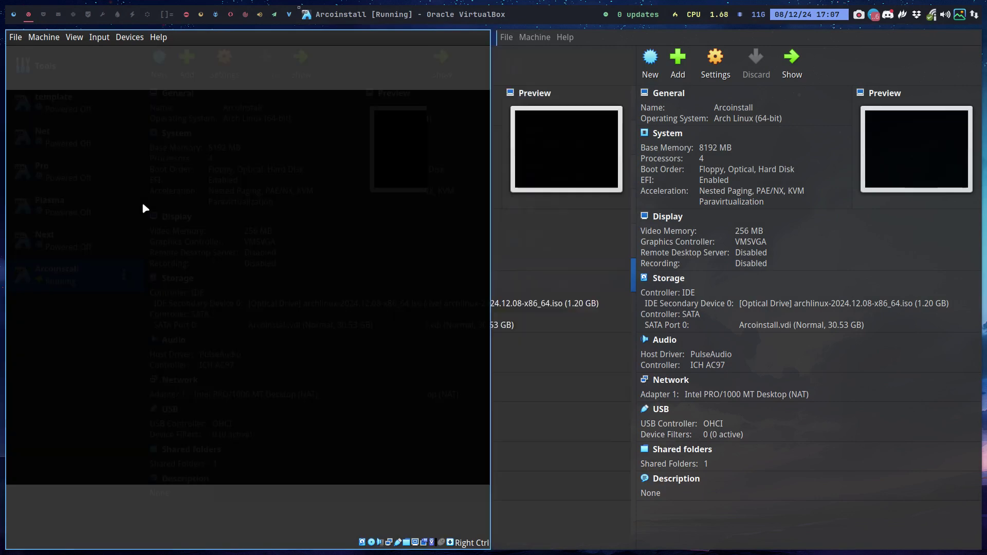
{"action": "key", "text": "ctrl+f"}
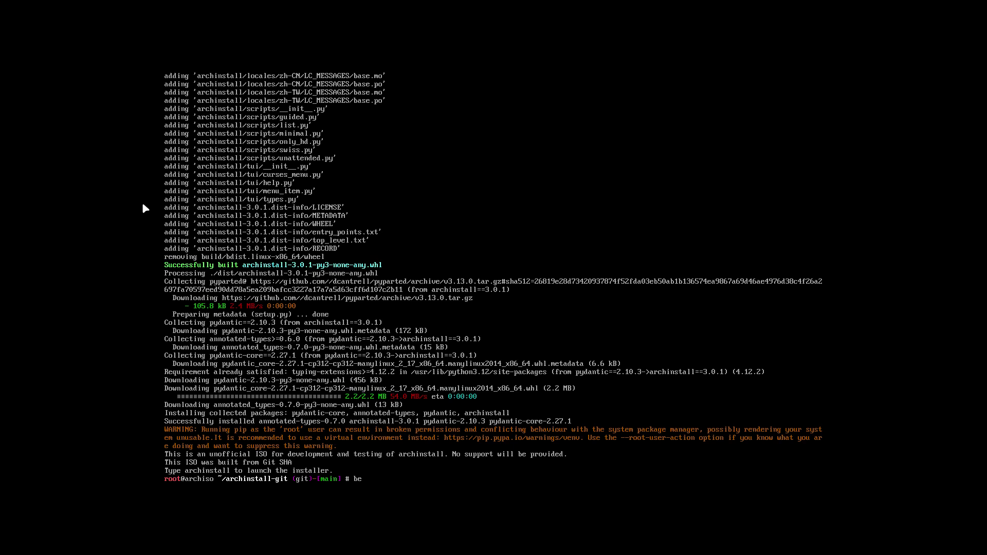
- Launch archinstall and set the keyboard layout to be-latin1
{"action": "key", "text": "ctrl+c"}
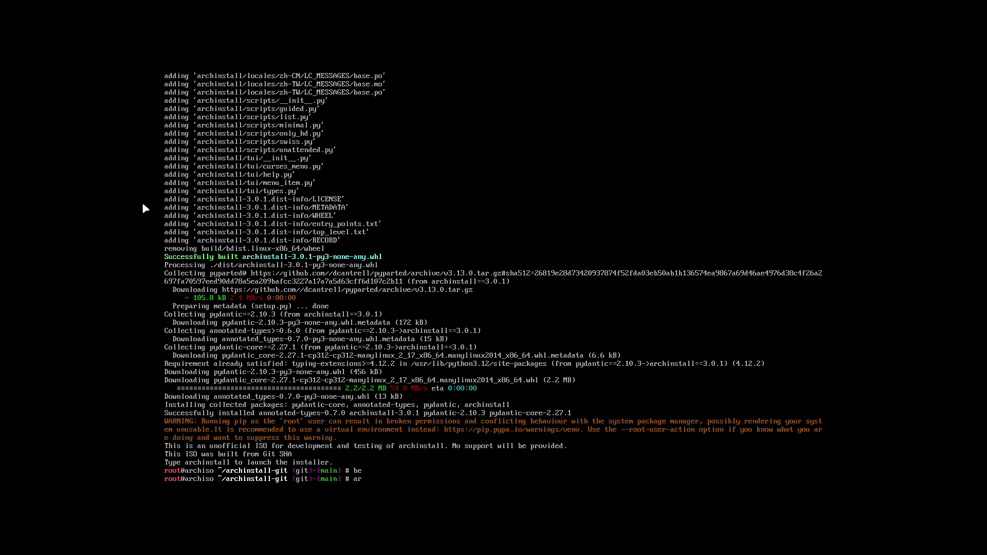
{"action": "type", "text": "ch"}
{"action": "key", "text": "Return"}
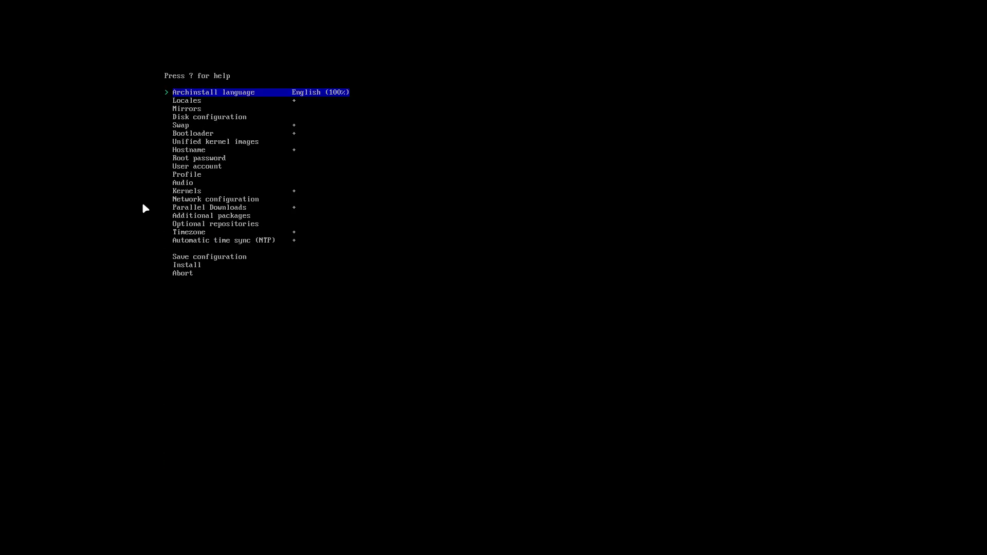
{"action": "key", "text": "Down"}
{"action": "key", "text": "Return"}
{"action": "key", "text": "Return"}
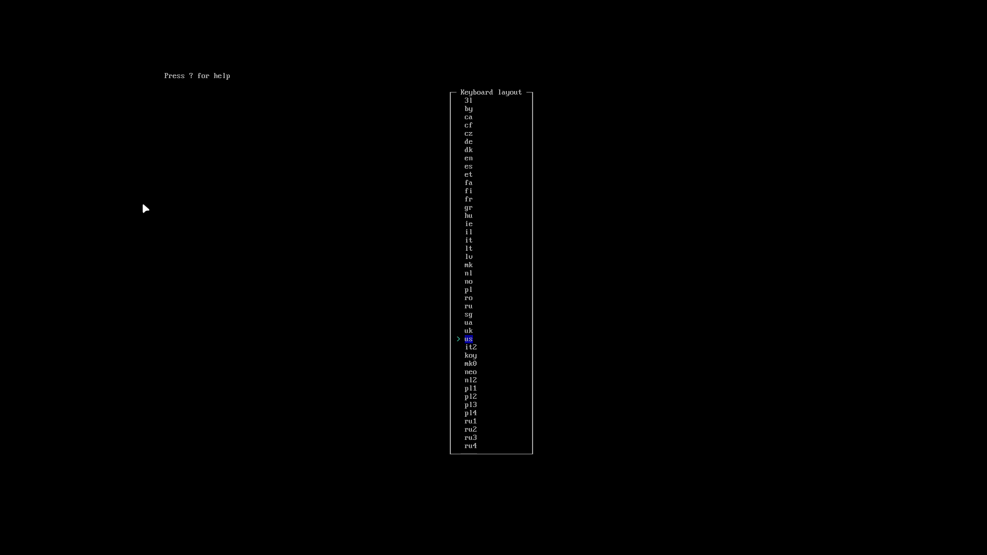
{"action": "type", "text": "be"}
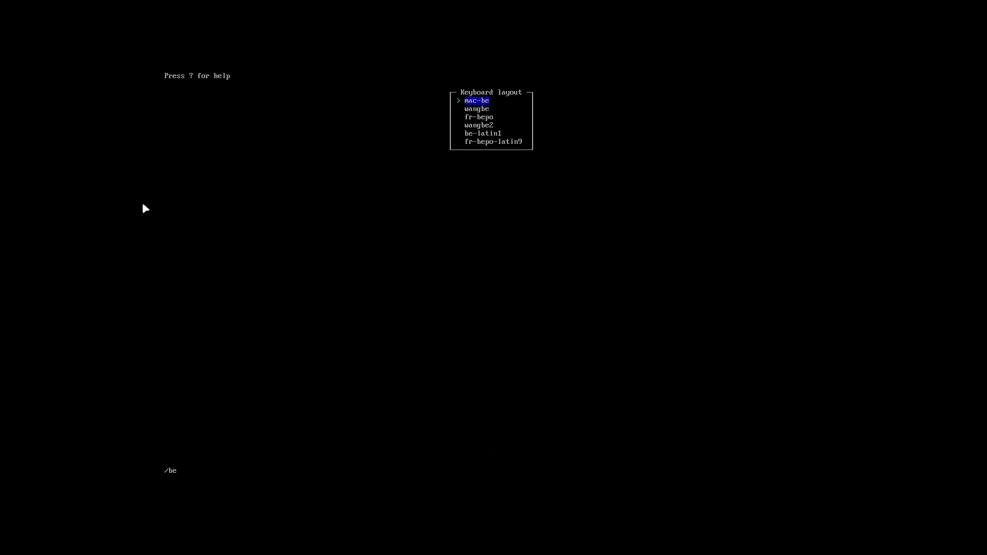
{"action": "key", "text": "Down"}
{"action": "key", "text": "Down"}
{"action": "key", "text": "Down"}
{"action": "key", "text": "Down"}
{"action": "key", "text": "Return"}
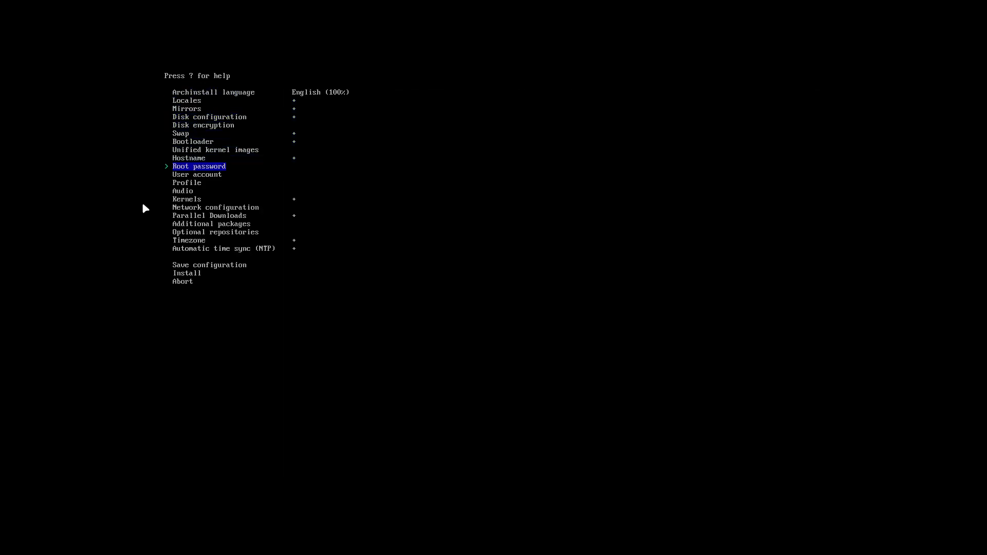
- Finish the ext4 disk setup and set the root password
{"action": "key", "text": "Return"}
{"action": "type", "text": "****"}
{"action": "key", "text": "Return"}
{"action": "type", "text": "****"}
{"action": "key", "text": "Return"}
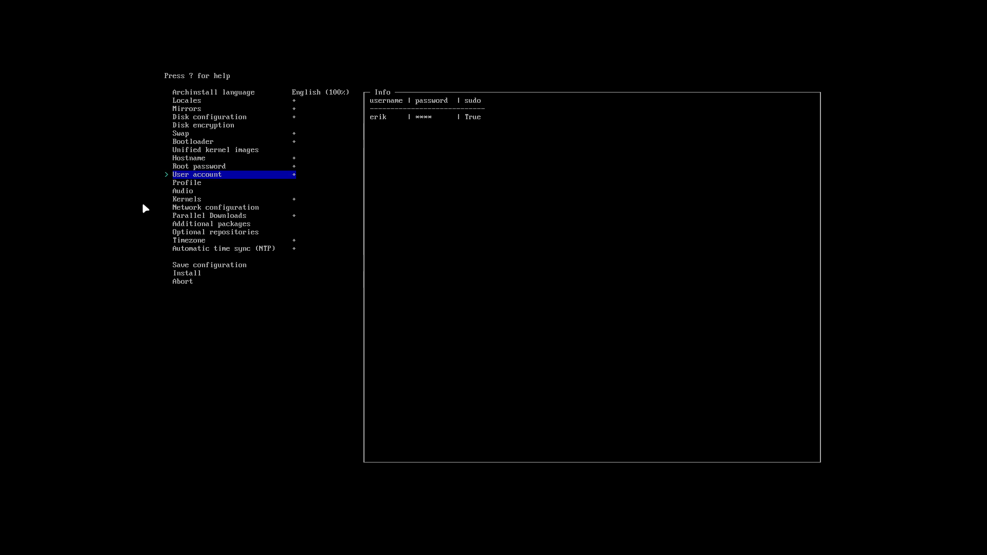
{"action": "key", "text": "Down"}
- Confirm the sudo user account and open the list of installation profiles
{"action": "key", "text": "Return"}
{"action": "key", "text": "Return"}
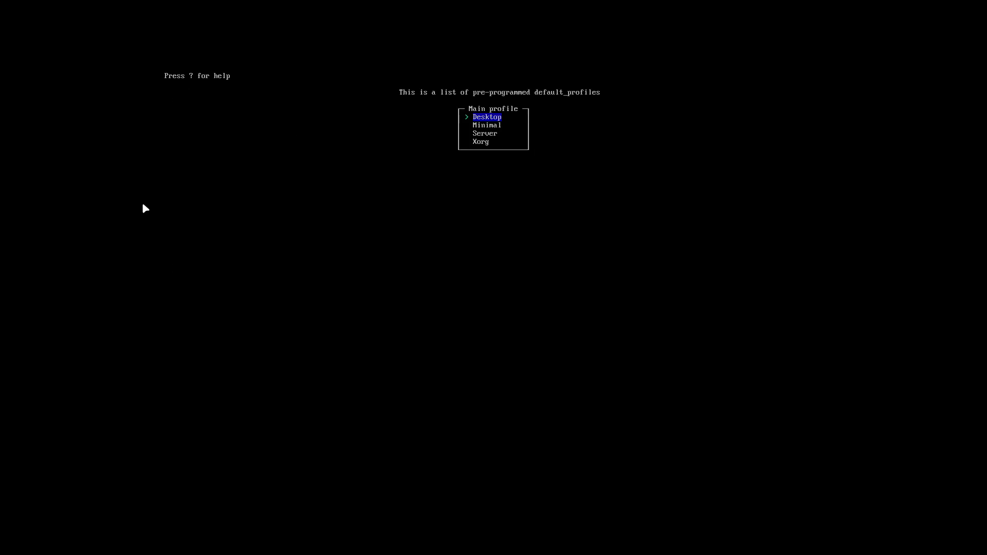
{"action": "key", "text": "Return"}
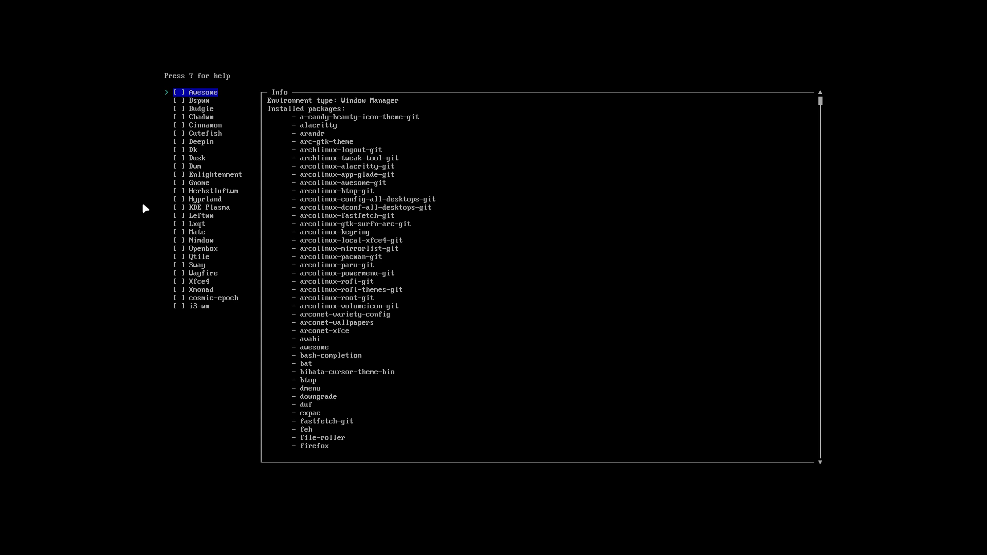
- Preview the package lists of the Bspwm through KDE Plasma profiles
{"action": "key", "text": "Down"}
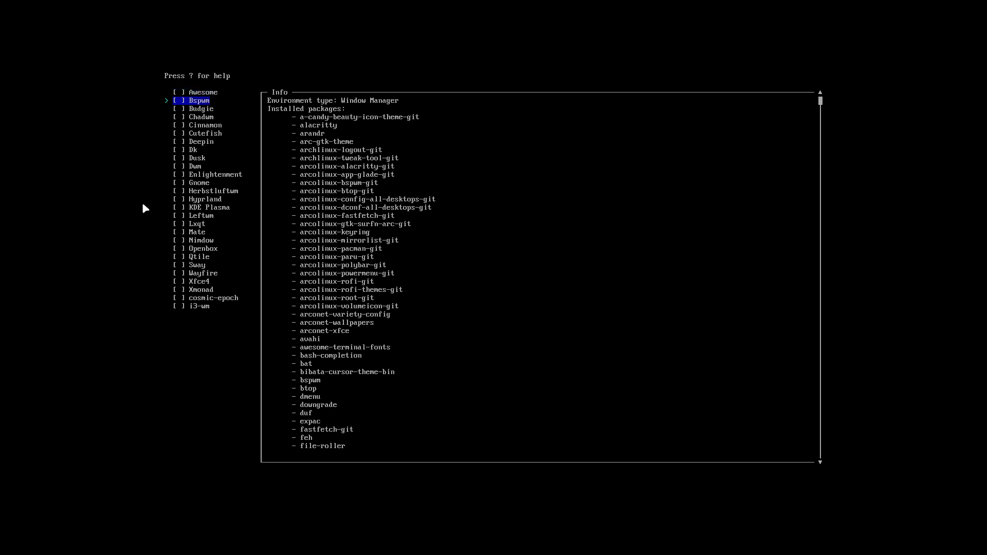
{"action": "key", "text": "Down"}
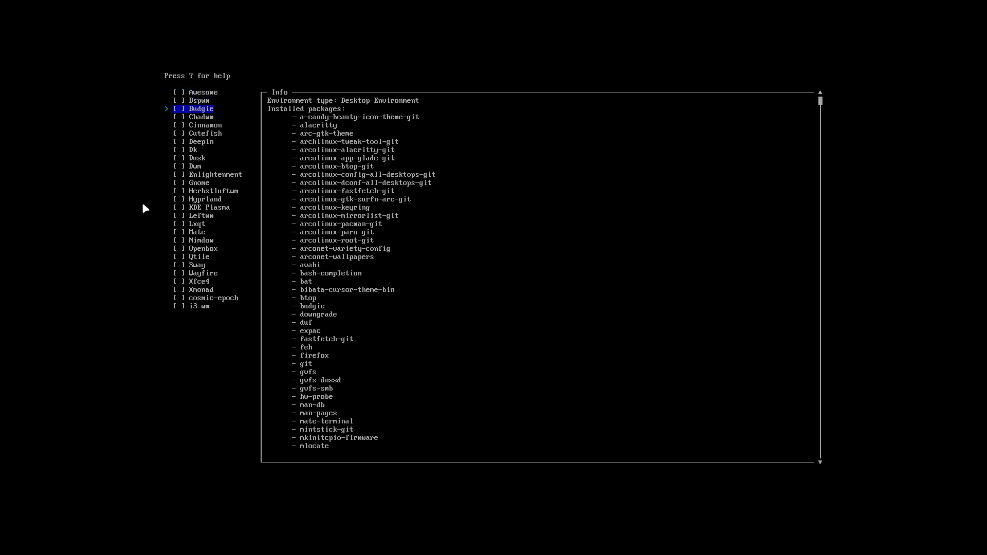
{"action": "key", "text": "Down"}
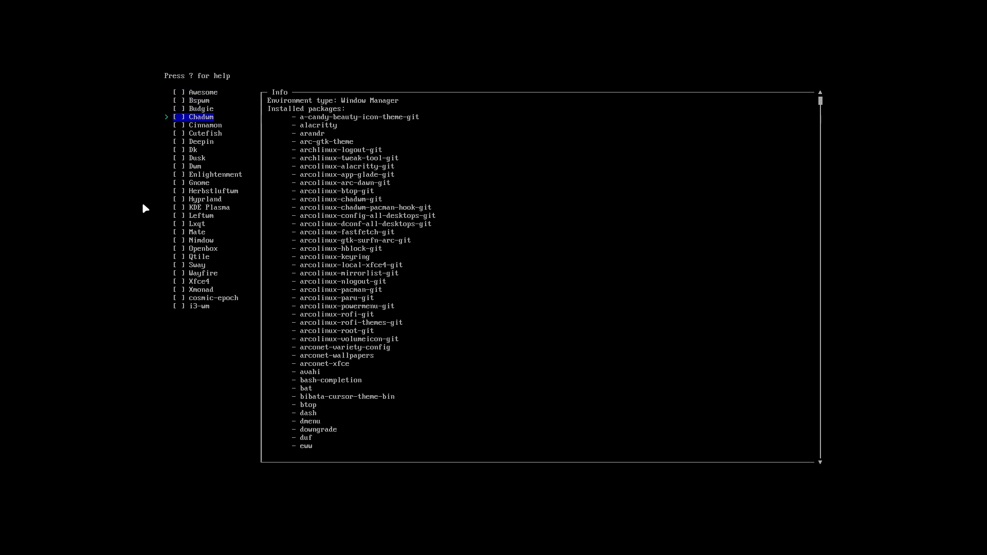
{"action": "key", "text": "Down"}
{"action": "key", "text": "Down"}
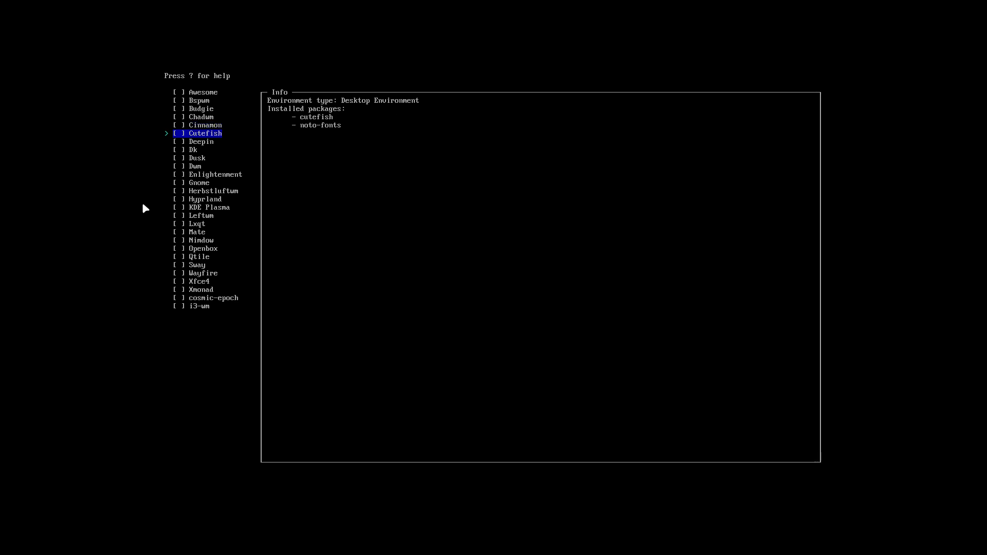
{"action": "key", "text": "Down"}
{"action": "key", "text": "Down"}
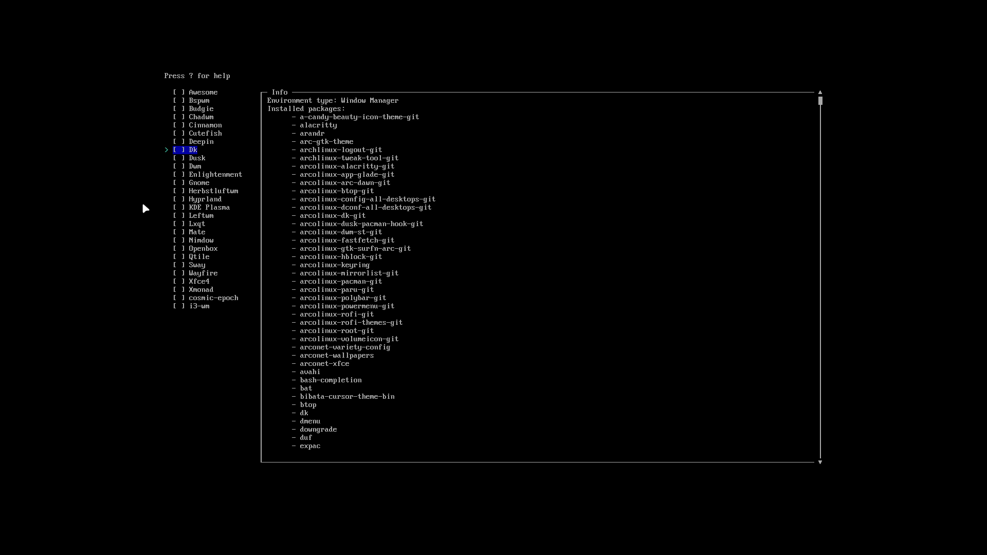
{"action": "key", "text": "Down"}
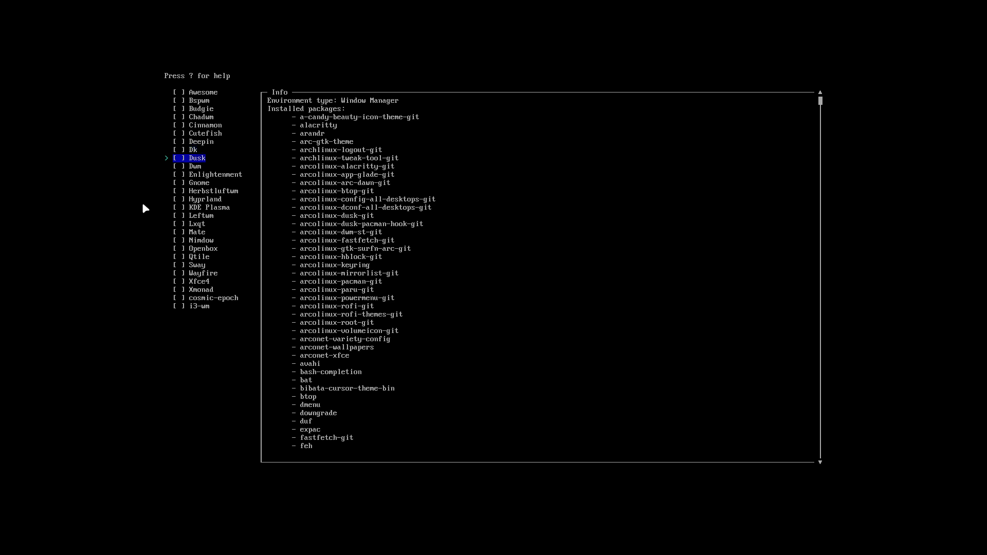
{"action": "key", "text": "Down"}
{"action": "key", "text": "Down"}
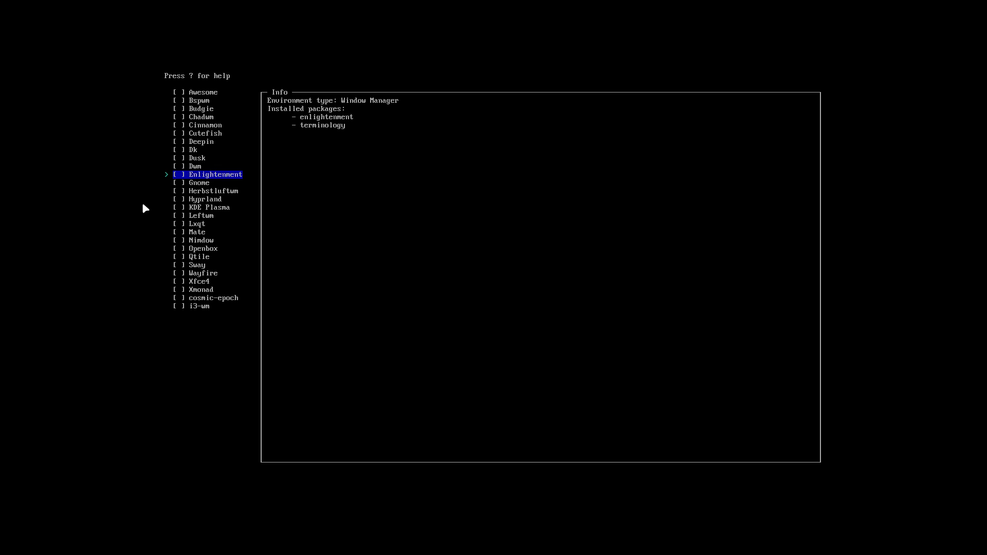
{"action": "key", "text": "Down"}
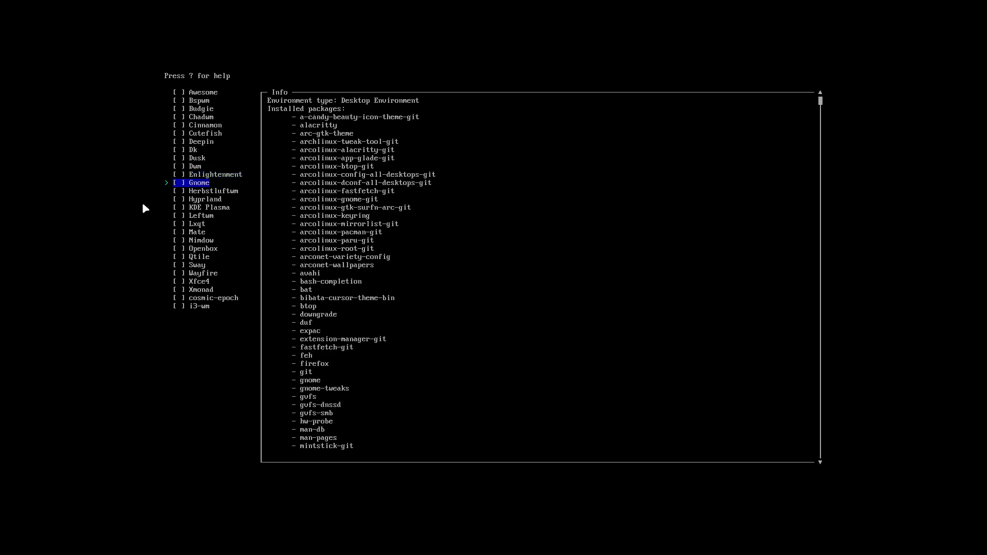
{"action": "key", "text": "Down"}
{"action": "key", "text": "Down"}
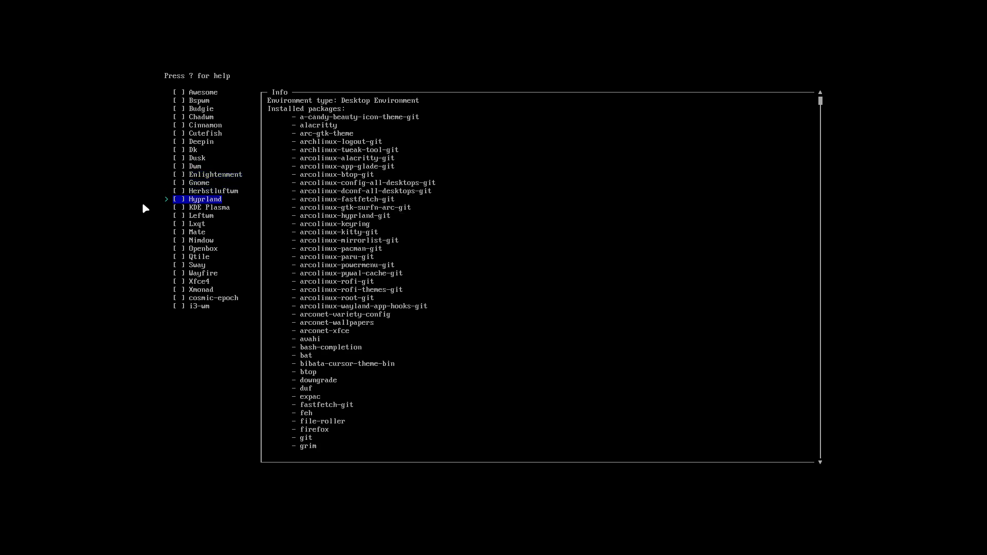
{"action": "key", "text": "Down"}
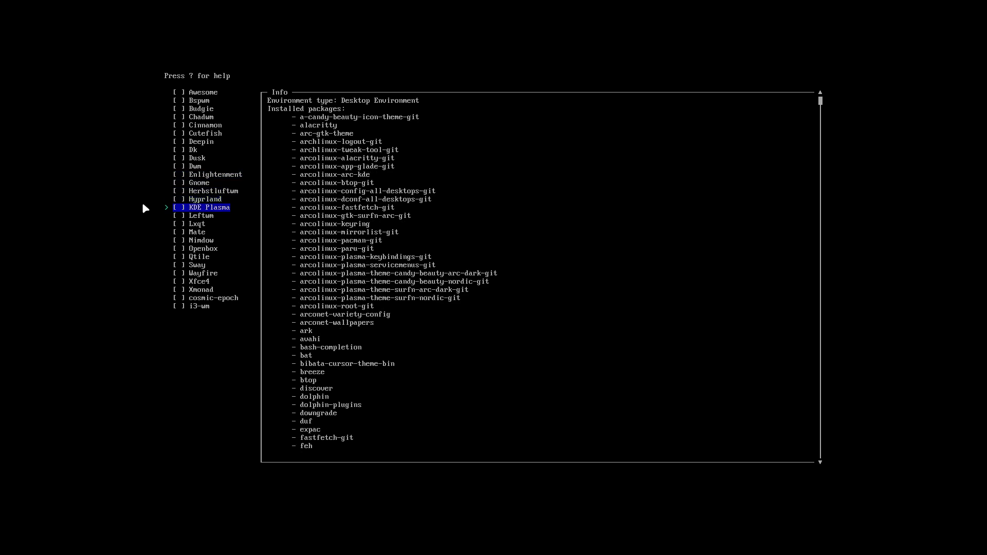
- Preview the Leftwm through i3-wm profile packages, then move back up to Dk
{"action": "key", "text": "Down"}
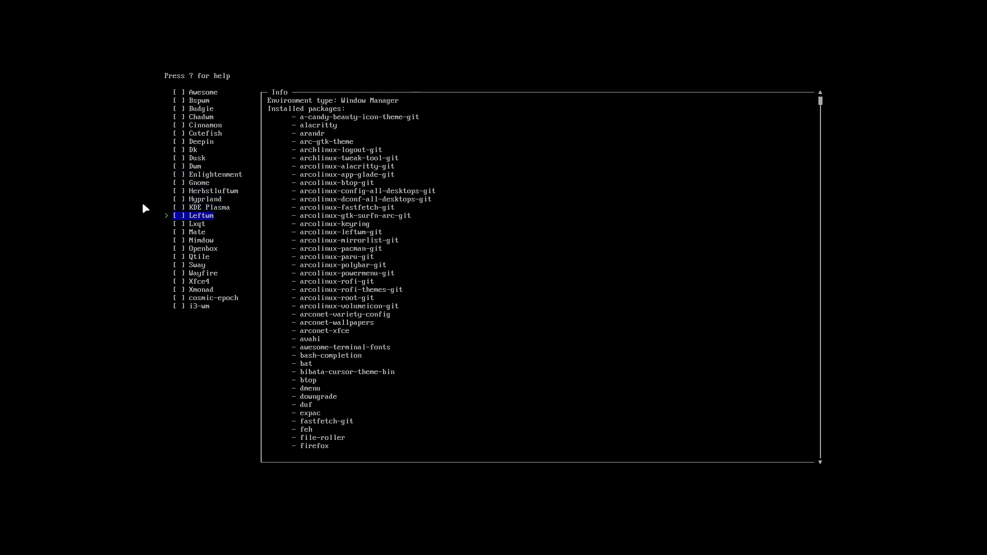
{"action": "key", "text": "Down"}
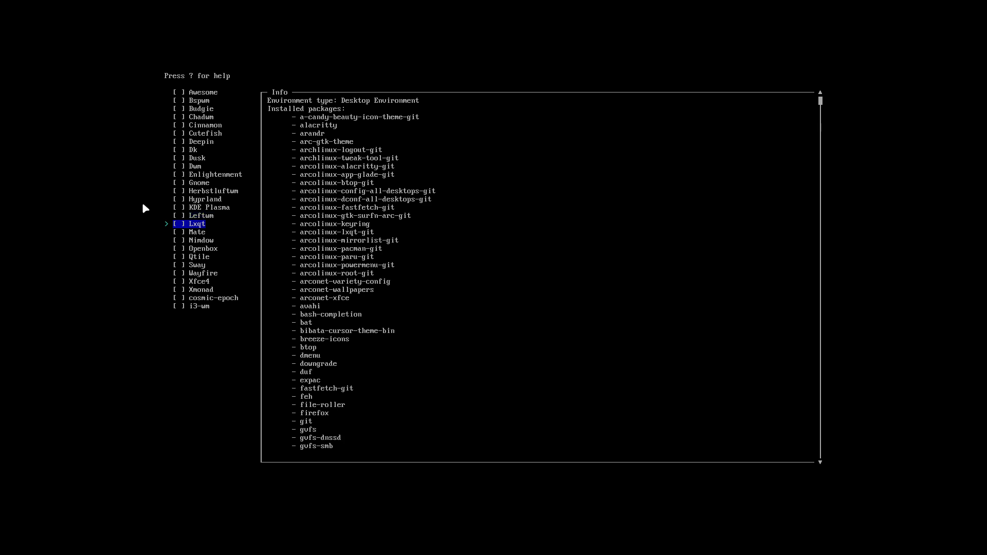
{"action": "key", "text": "Down"}
{"action": "key", "text": "Down"}
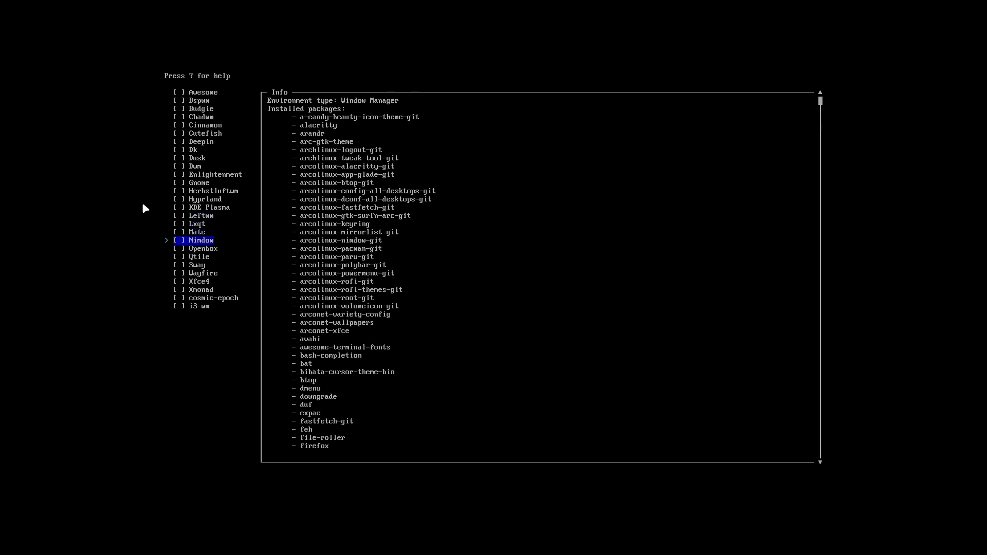
{"action": "key", "text": "Down"}
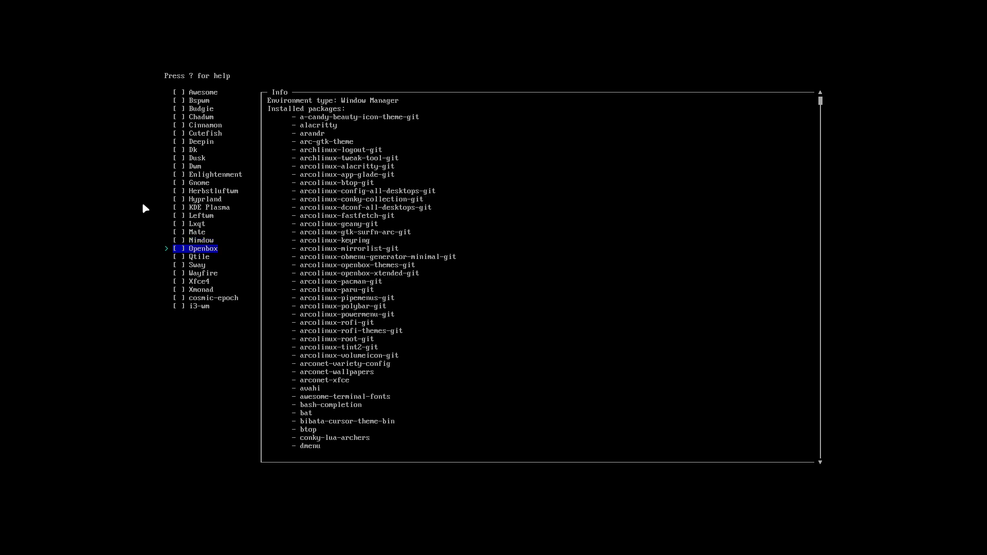
{"action": "key", "text": "Down"}
{"action": "key", "text": "Down"}
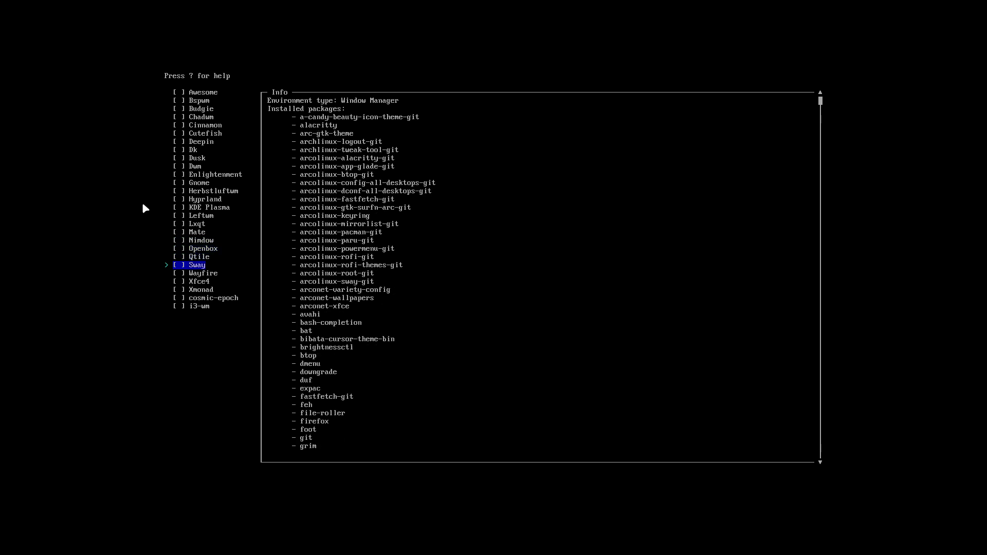
{"action": "key", "text": "Down"}
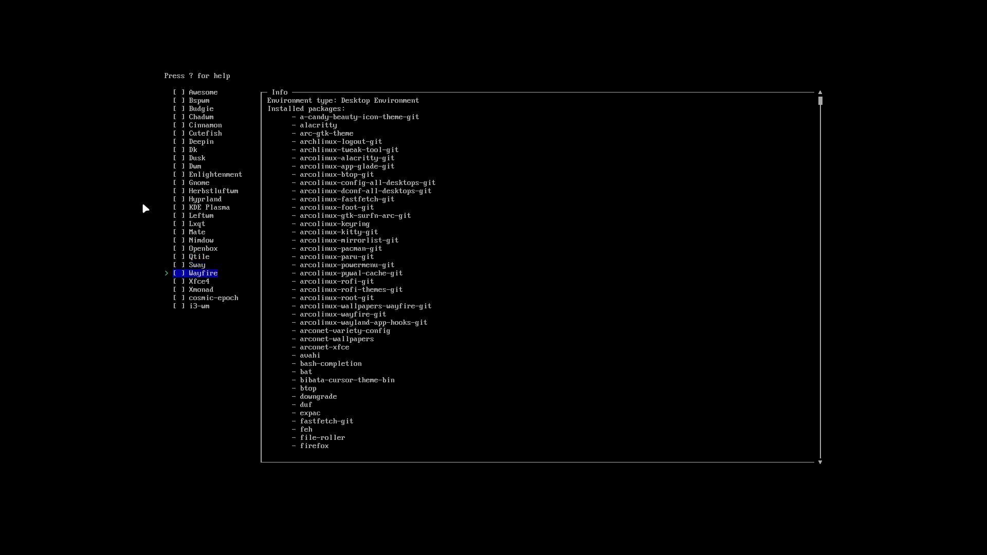
{"action": "key", "text": "Down"}
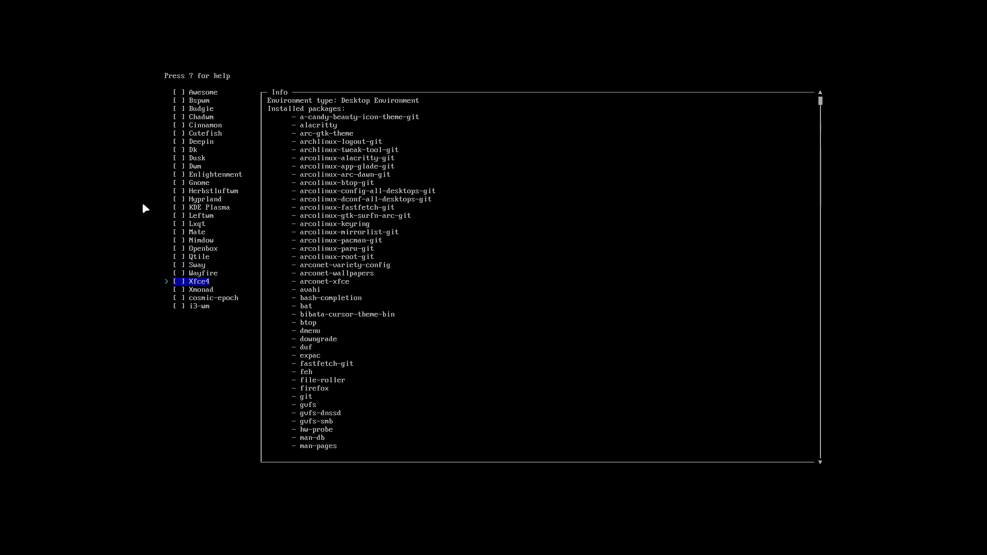
{"action": "key", "text": "Down"}
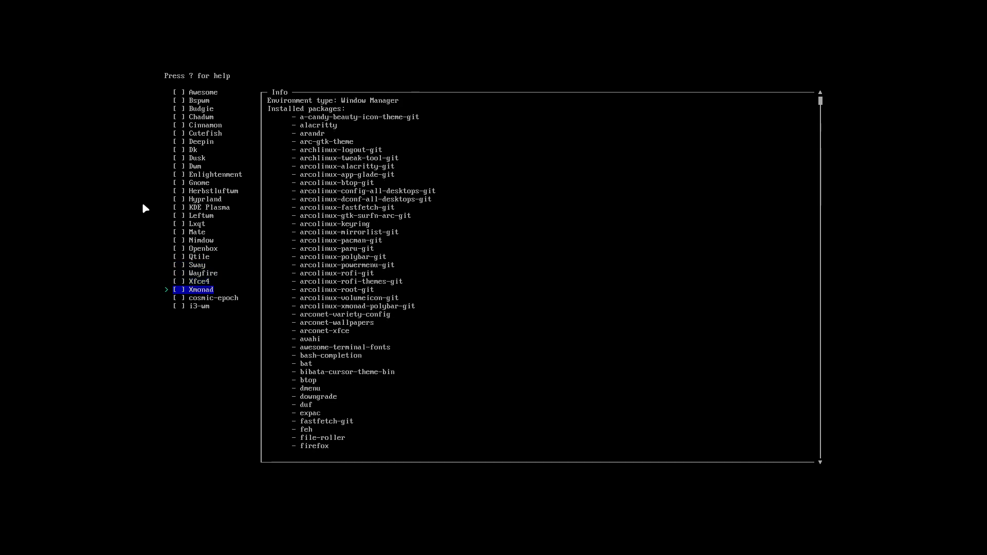
{"action": "key", "text": "Down"}
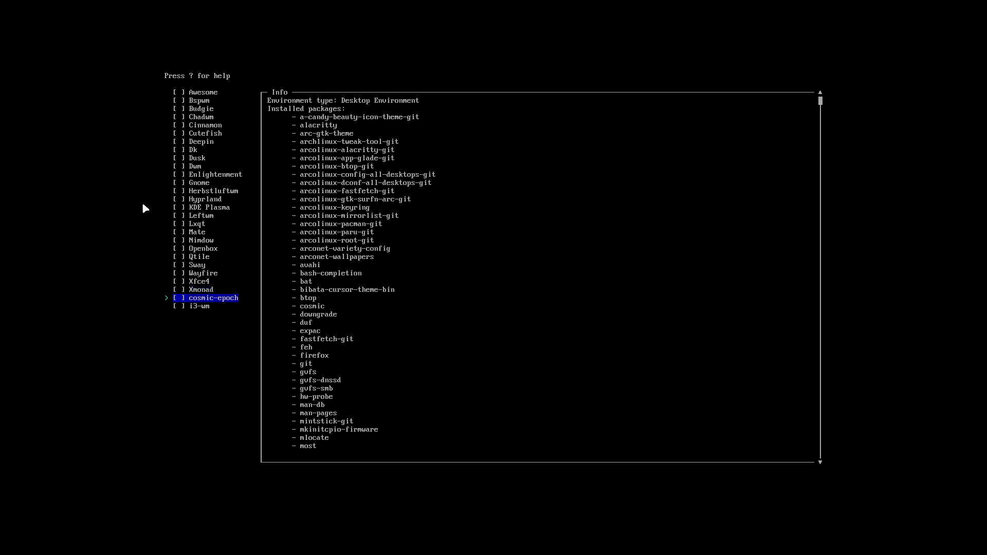
{"action": "key", "text": "Down"}
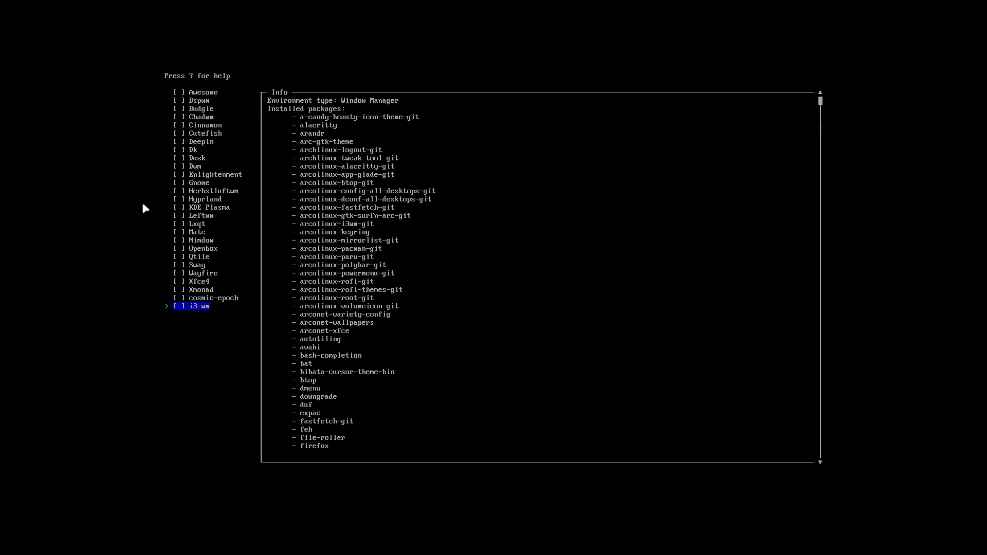
{"action": "key", "text": "Up"}
{"action": "key", "text": "Up"}
{"action": "key", "text": "Up"}
{"action": "key", "text": "Up"}
{"action": "key", "text": "Up"}
{"action": "key", "text": "Up"}
{"action": "key", "text": "Up"}
{"action": "key", "text": "Up"}
{"action": "key", "text": "Up"}
{"action": "key", "text": "Up"}
{"action": "key", "text": "Up"}
{"action": "key", "text": "Up"}
{"action": "key", "text": "Up"}
{"action": "key", "text": "Up"}
{"action": "key", "text": "Up"}
{"action": "key", "text": "Up"}
{"action": "key", "text": "Up"}
{"action": "key", "text": "Up"}
{"action": "key", "text": "Up"}
{"action": "key", "text": "Up"}
{"action": "key", "text": "Up"}
{"action": "key", "text": "Up"}
{"action": "key", "text": "Up"}
{"action": "key", "text": "Up"}
{"action": "key", "text": "Up"}
{"action": "key", "text": "Up"}
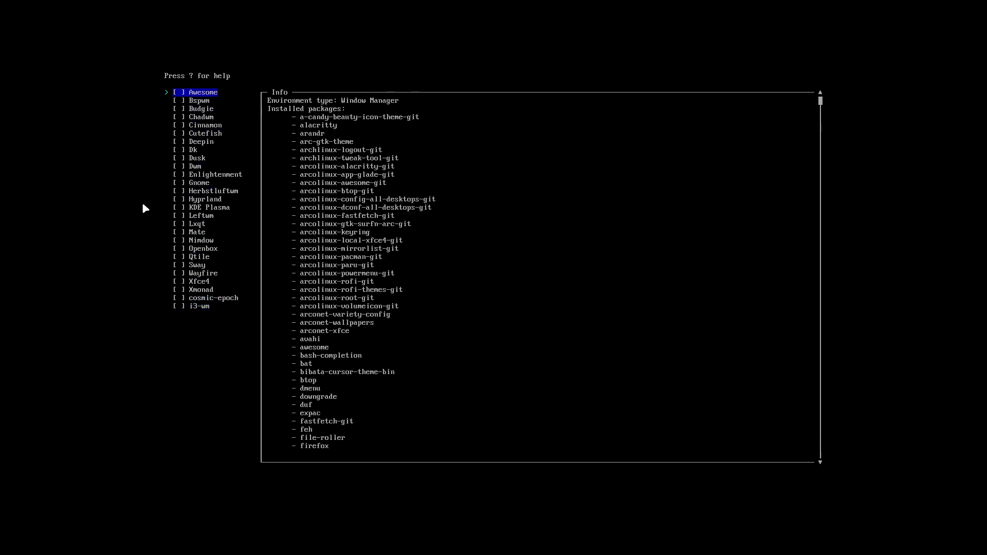
- Scan the profiles from Cinnamon to Xfce4, then go back and select Nimdow
{"action": "key", "text": "Down"}
{"action": "key", "text": "Down"}
{"action": "key", "text": "Down"}
{"action": "key", "text": "Down"}
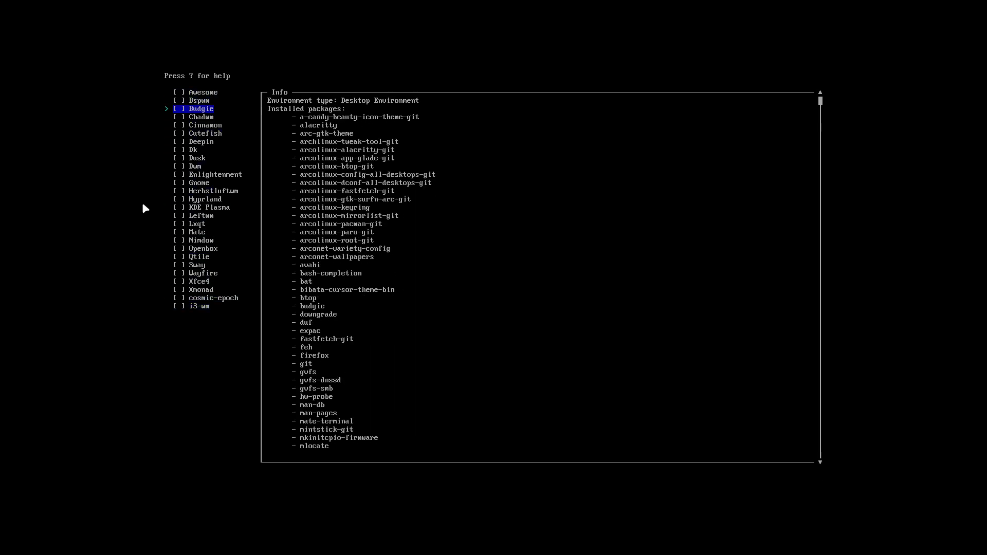
{"action": "key", "text": "Down"}
{"action": "key", "text": "Down"}
{"action": "key", "text": "Down"}
{"action": "key", "text": "Down"}
{"action": "key", "text": "Down"}
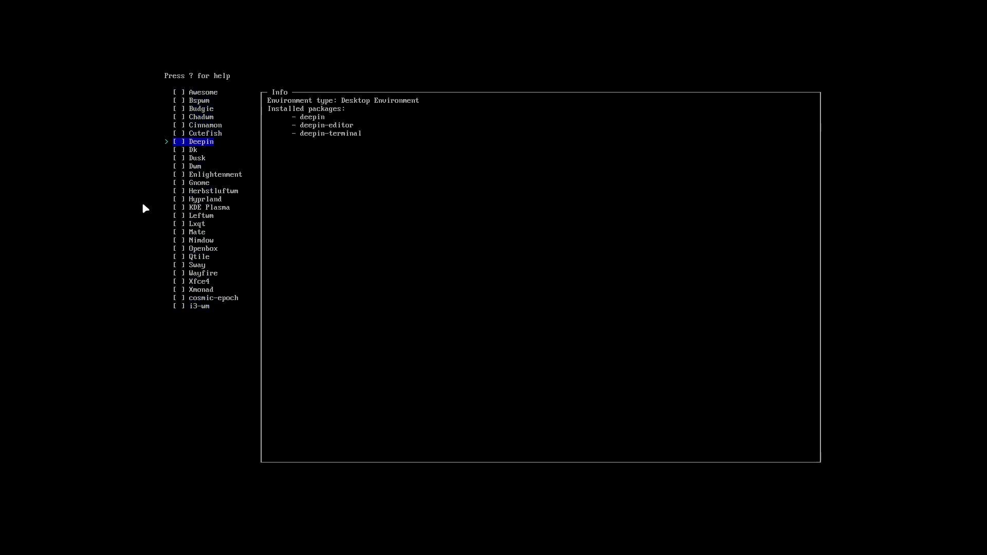
{"action": "key", "text": "Down"}
{"action": "key", "text": "Down"}
{"action": "key", "text": "Down"}
{"action": "key", "text": "Down"}
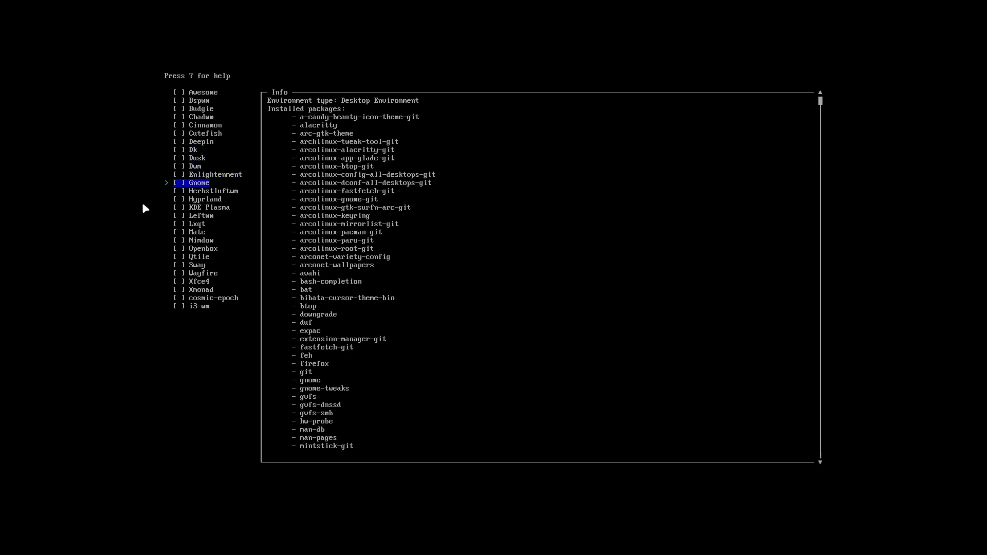
{"action": "key", "text": "Down"}
{"action": "key", "text": "Down"}
{"action": "key", "text": "Down"}
{"action": "key", "text": "Down"}
{"action": "key", "text": "Down"}
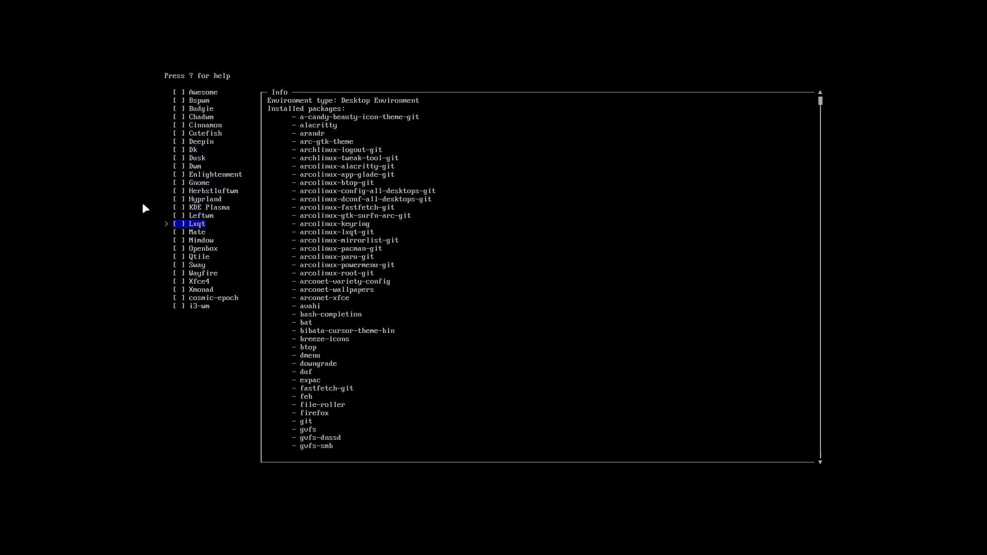
{"action": "key", "text": "Down"}
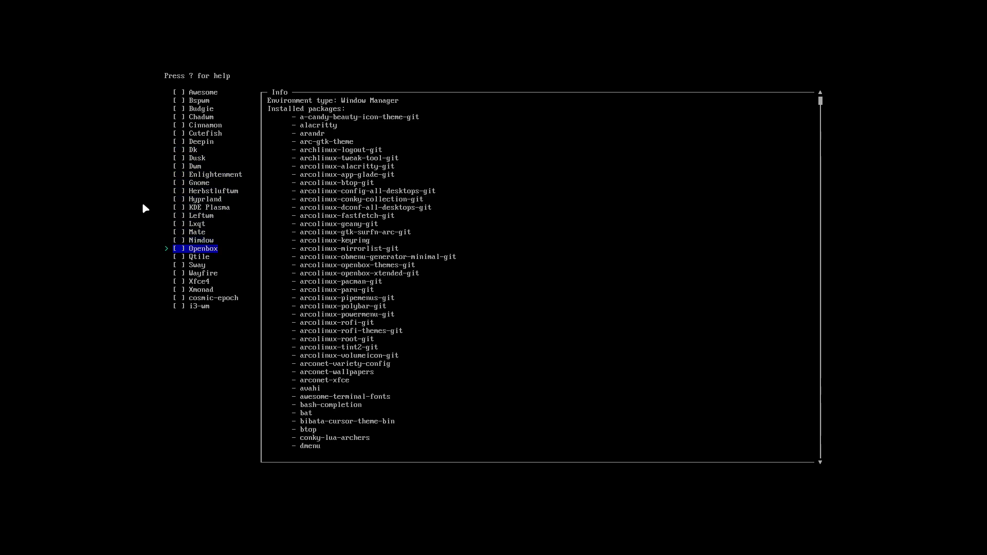
{"action": "key", "text": "Down"}
{"action": "key", "text": "Down"}
{"action": "key", "text": "Down"}
{"action": "key", "text": "Down"}
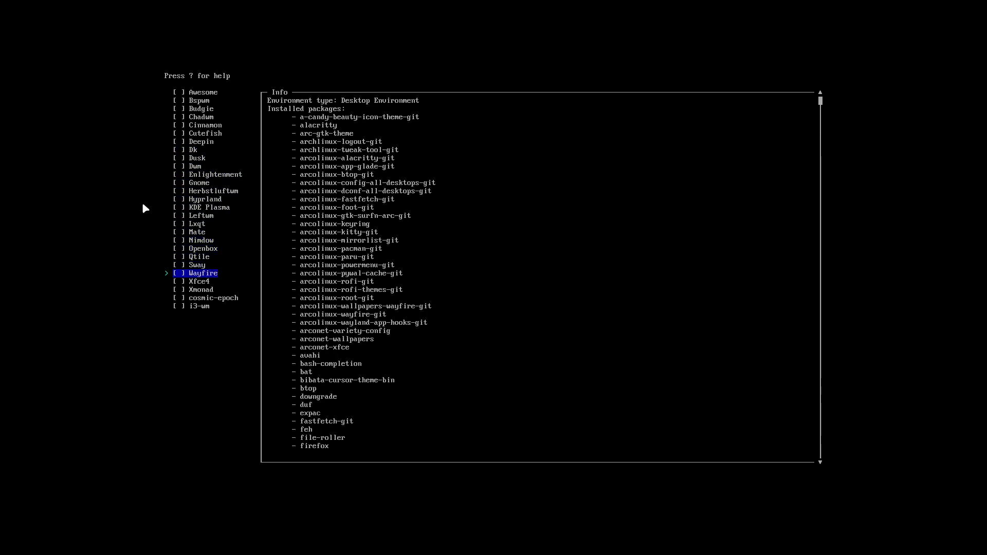
{"action": "key", "text": "Down"}
{"action": "key", "text": "Down"}
{"action": "key", "text": "Down"}
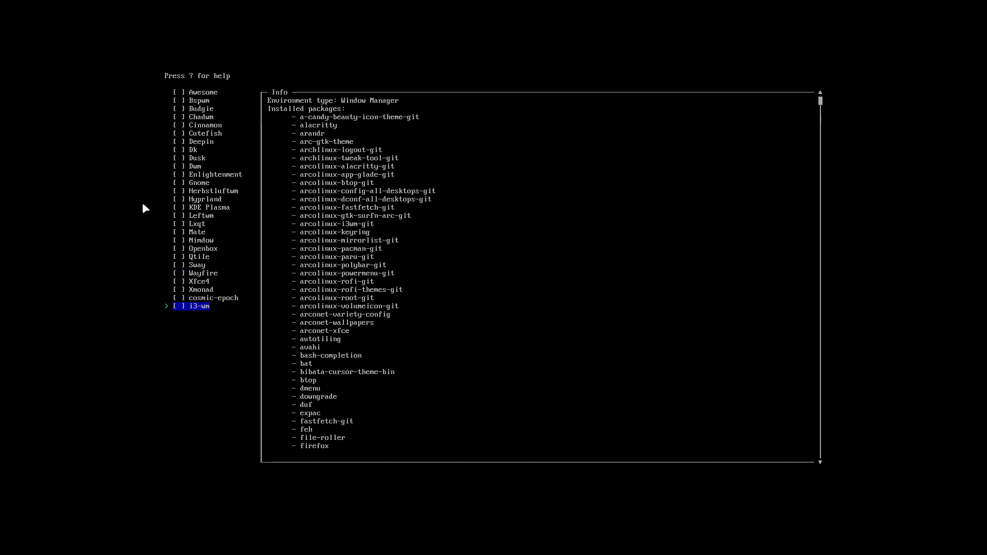
{"action": "key", "text": "Up"}
{"action": "key", "text": "Up"}
{"action": "key", "text": "Up"}
{"action": "key", "text": "Up"}
{"action": "key", "text": "Up"}
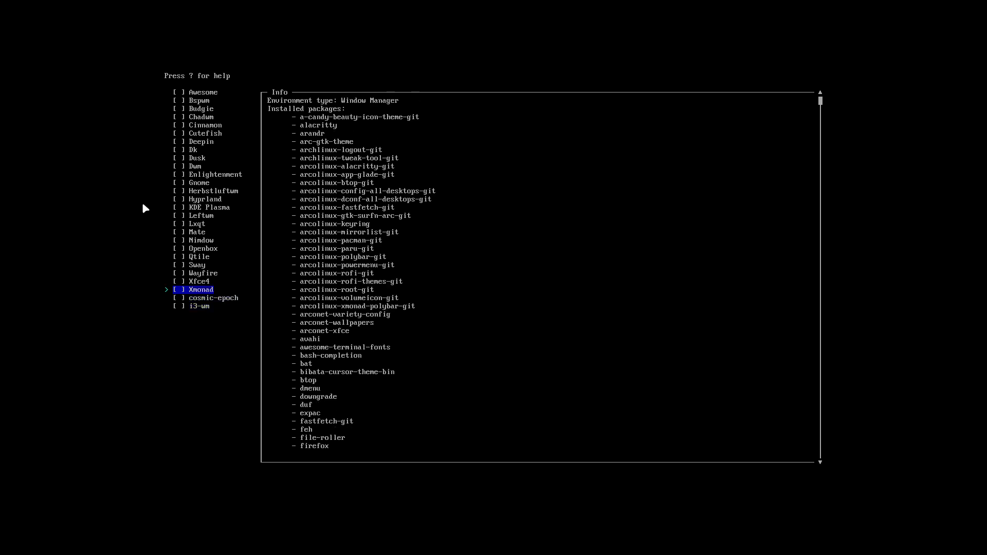
{"action": "key", "text": "Up"}
{"action": "key", "text": "Up"}
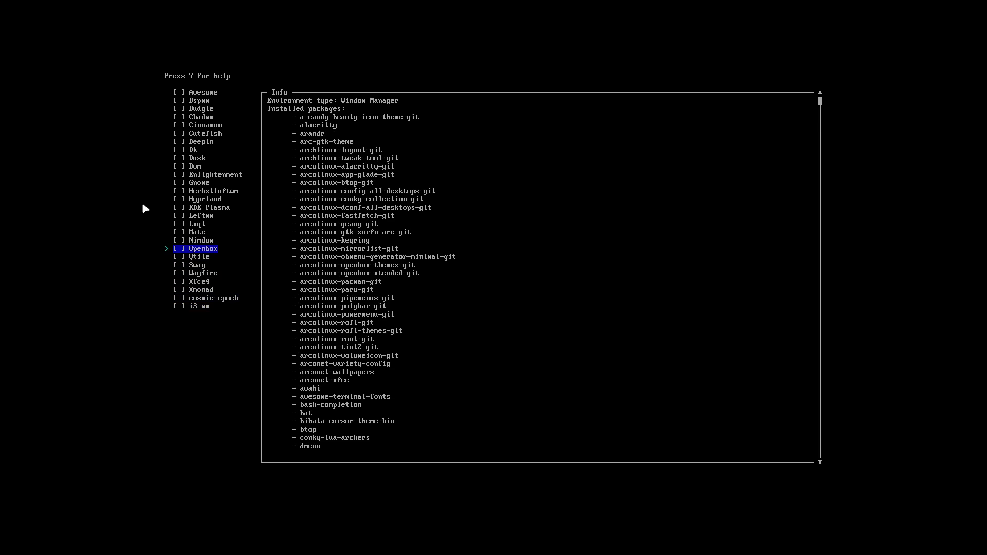
{"action": "key", "text": "Up"}
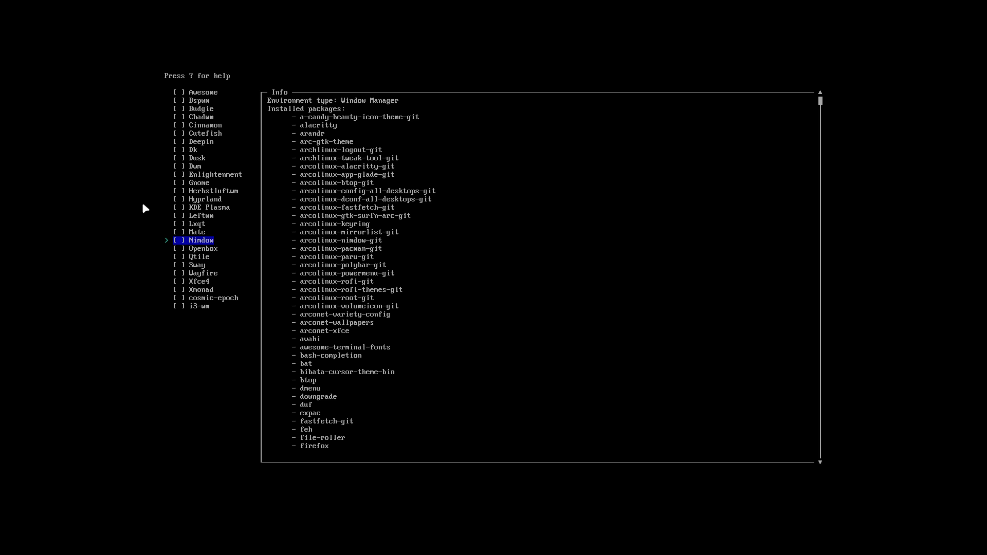
{"action": "key", "text": "Return"}
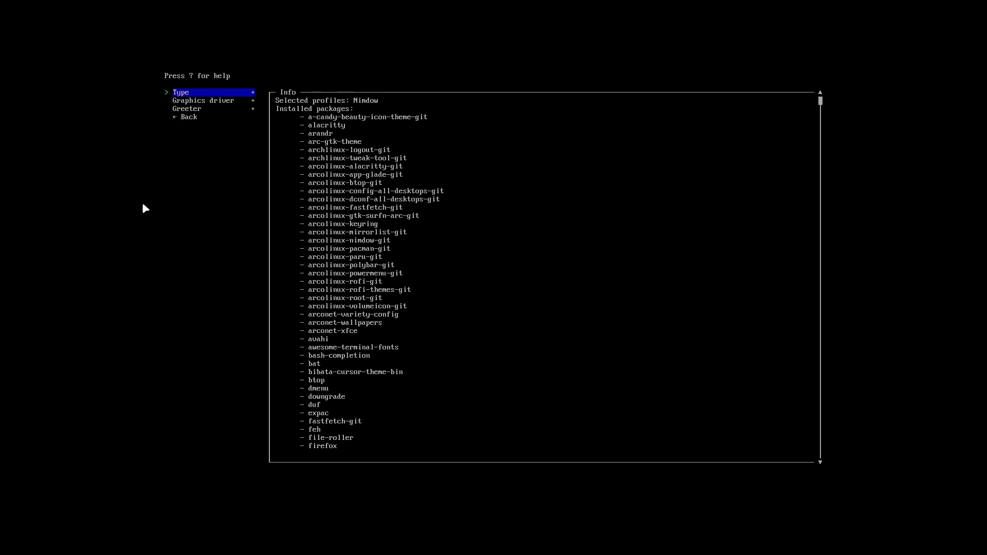
- Set the graphics driver to All open-source
{"action": "key", "text": "Down"}
{"action": "key", "text": "Down"}
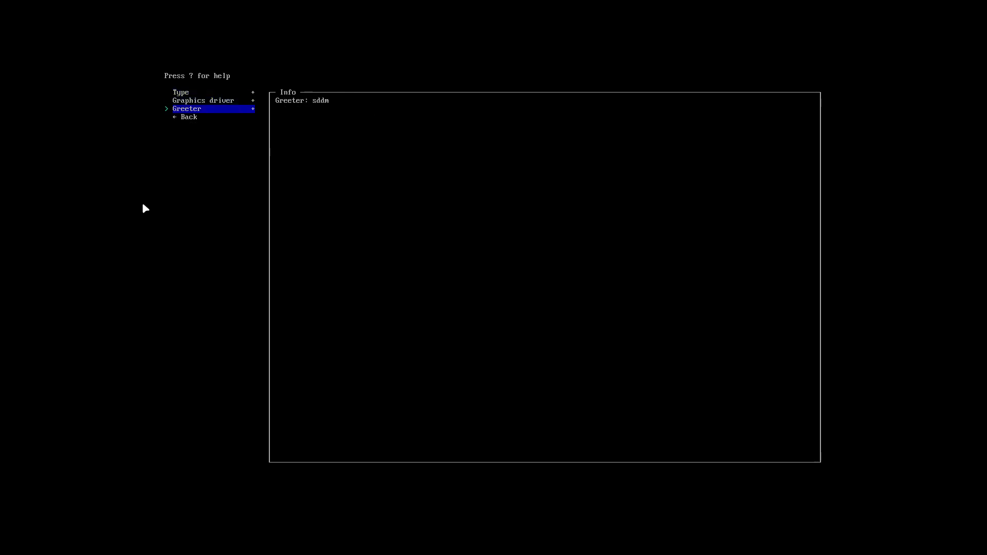
{"action": "key", "text": "Up"}
{"action": "key", "text": "Return"}
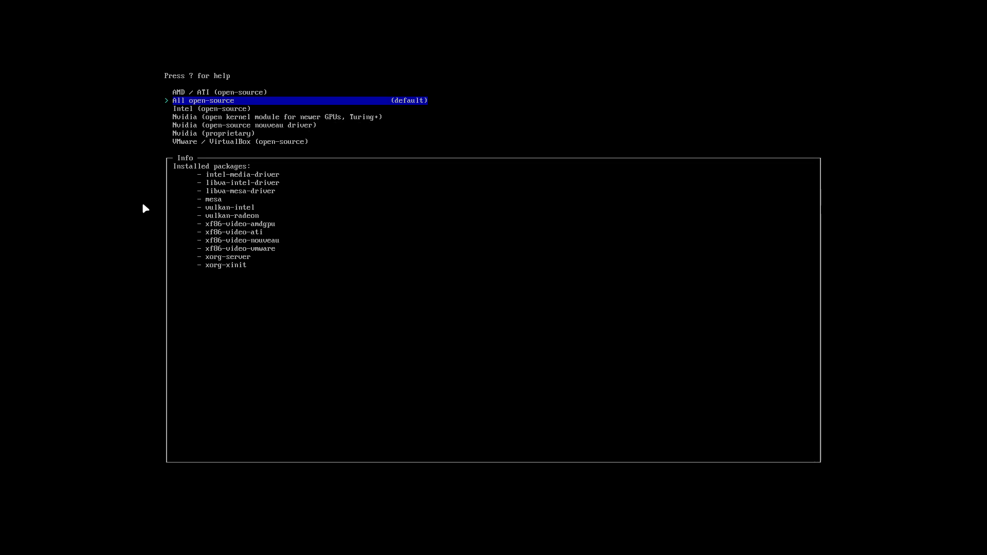
{"action": "key", "text": "Return"}
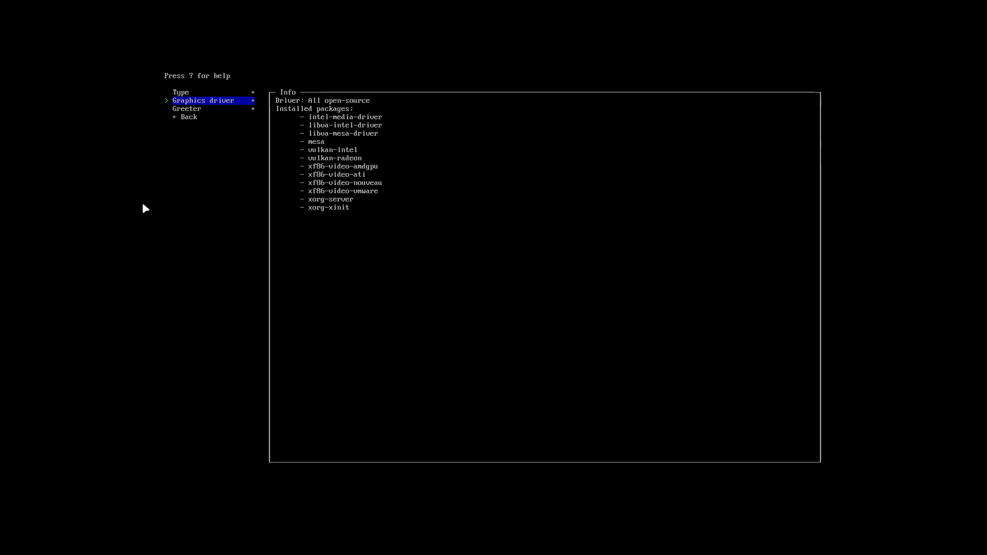
- Recheck that the profile Type is still Nimdow and leave the profile submenu
{"action": "key", "text": "Up"}
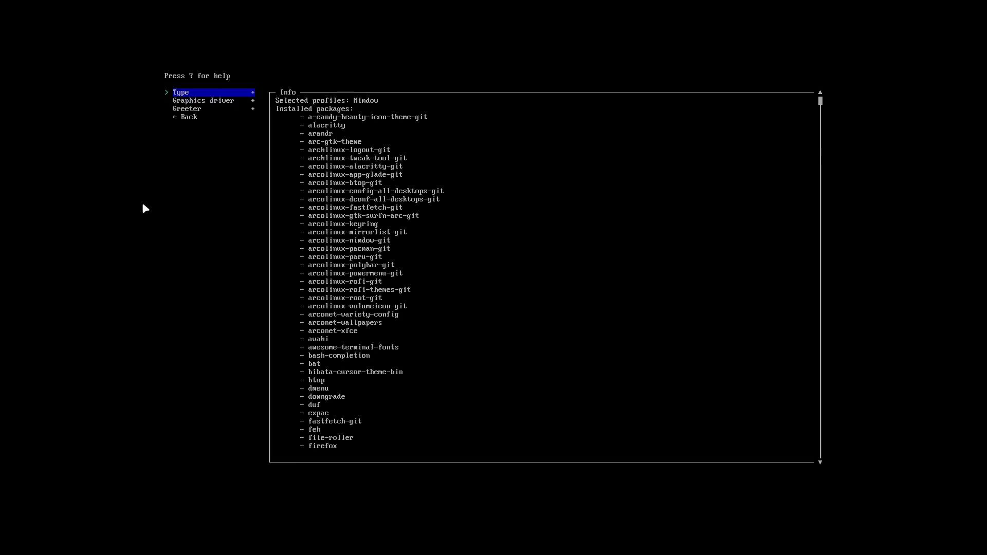
{"action": "key", "text": "Return"}
{"action": "key", "text": "Return"}
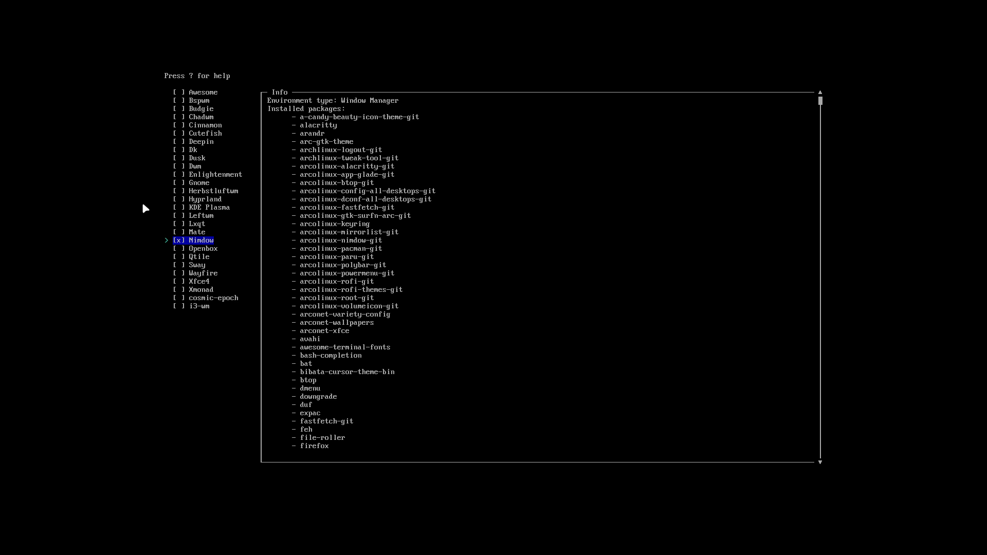
{"action": "key", "text": "Return"}
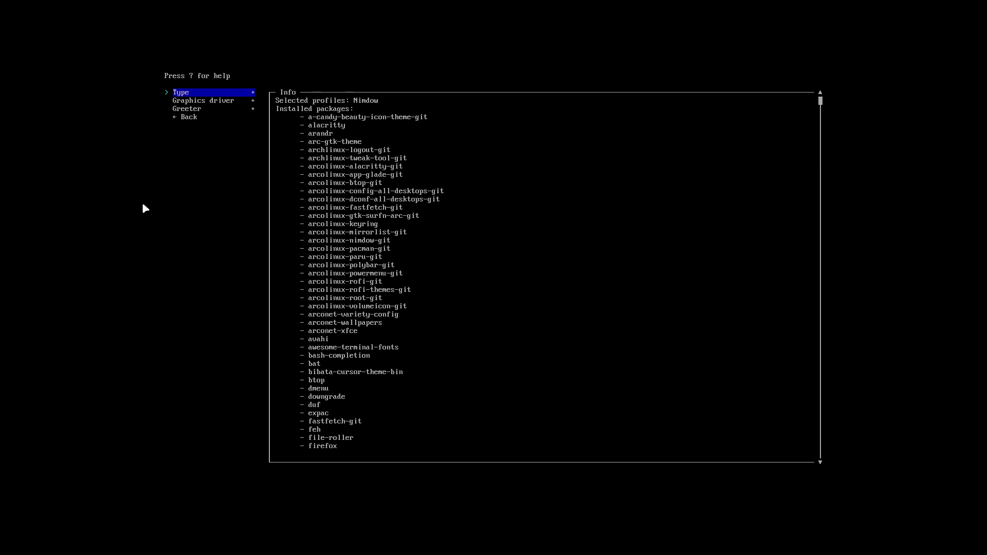
{"action": "key", "text": "Down"}
{"action": "key", "text": "Down"}
{"action": "key", "text": "Down"}
- Back in the main menu, set the audio server to pipewire
{"action": "key", "text": "Return"}
{"action": "key", "text": "Down"}
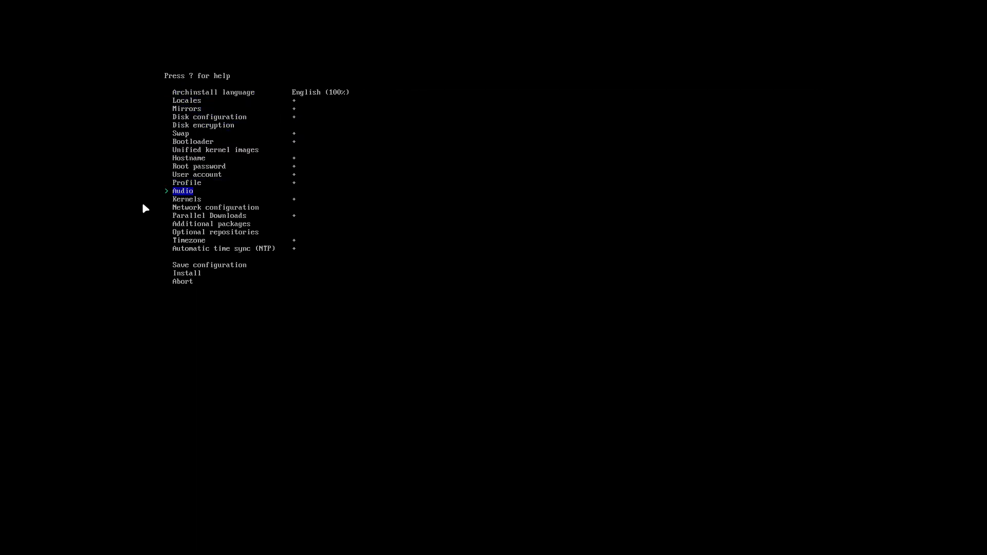
{"action": "key", "text": "Return"}
{"action": "key", "text": "Down"}
{"action": "key", "text": "Return"}
{"action": "key", "text": "Down"}
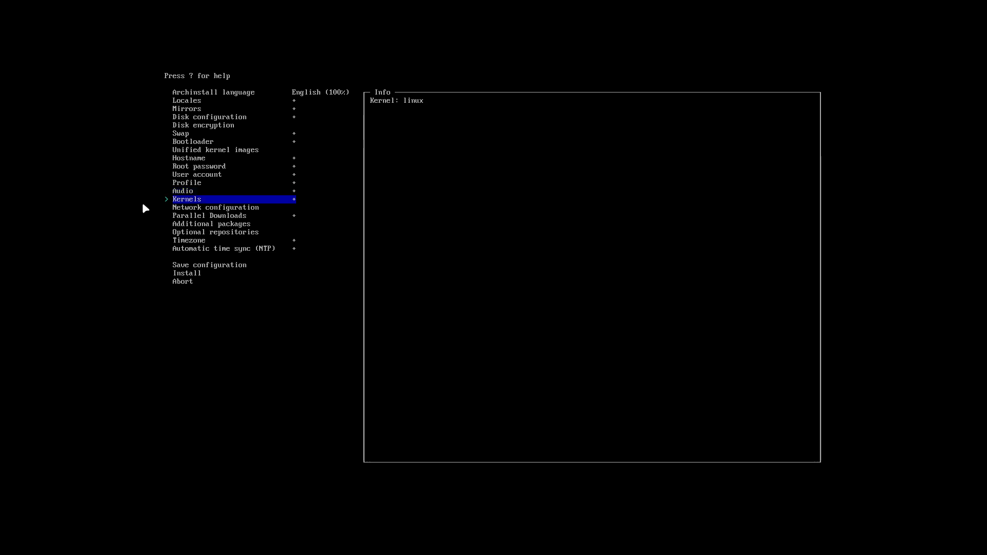
- Choose NetworkManager networking and 30 parallel downloads, then start the installation
{"action": "key", "text": "Down"}
{"action": "key", "text": "Return"}
{"action": "key", "text": "Down"}
{"action": "key", "text": "Down"}
{"action": "key", "text": "Return"}
{"action": "key", "text": "Down"}
{"action": "key", "text": "Return"}
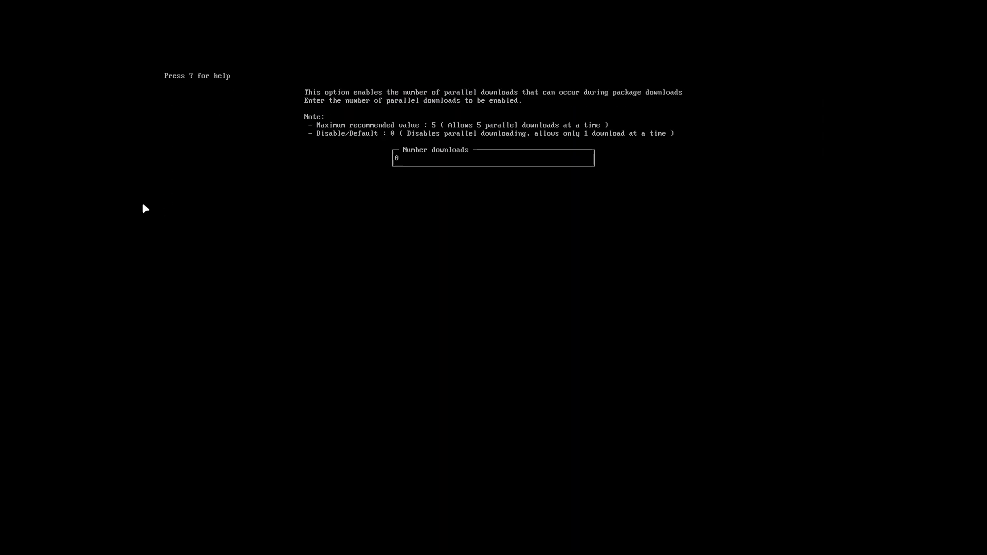
{"action": "type", "text": "30"}
{"action": "key", "text": "Return"}
{"action": "key", "text": "Down"}
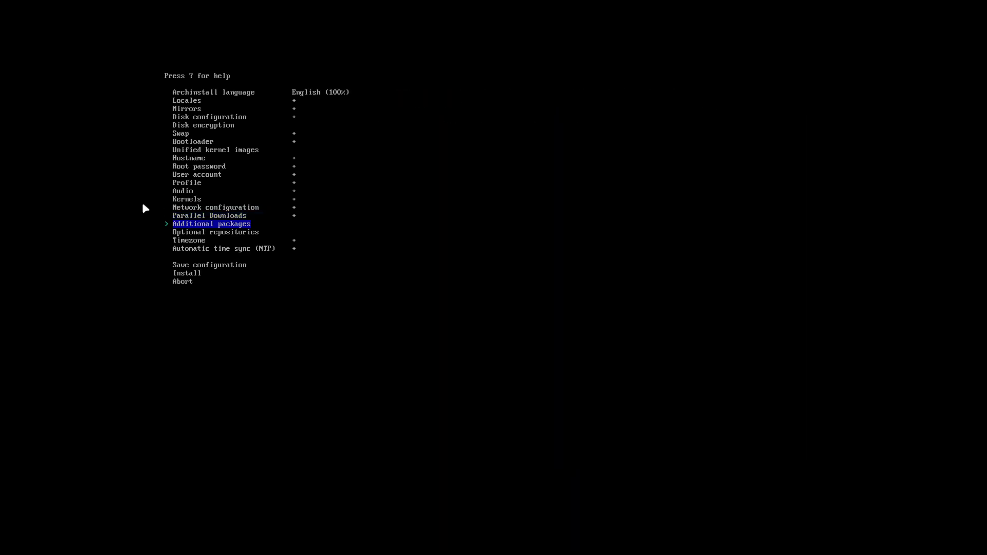
{"action": "key", "text": "Down"}
{"action": "key", "text": "Down"}
{"action": "key", "text": "Down"}
{"action": "key", "text": "Down"}
{"action": "key", "text": "Down"}
{"action": "key", "text": "Return"}
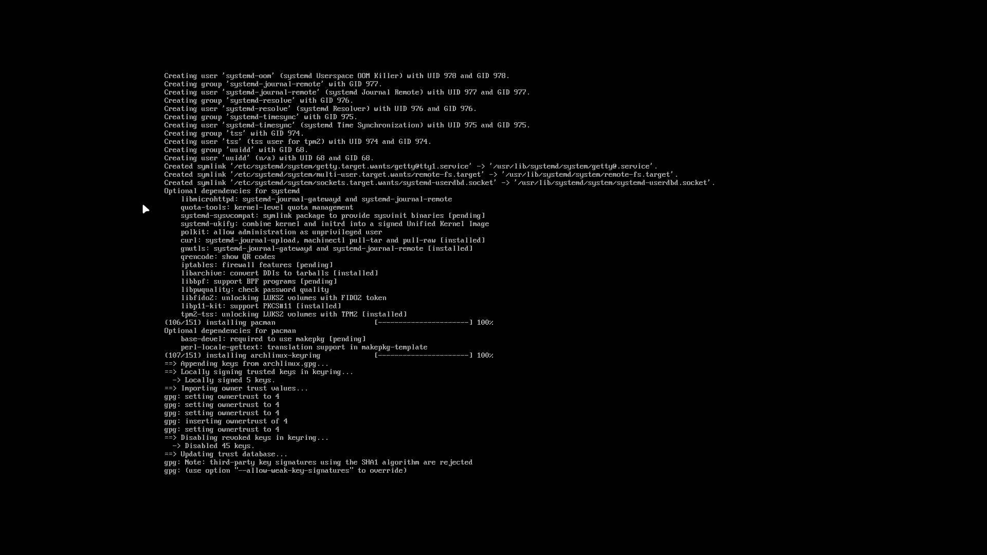
- Leave full screen, highlight the arcoinstall git clone command in Brave, then switch to an empty workspace
{"action": "key", "text": "Control_R+f"}
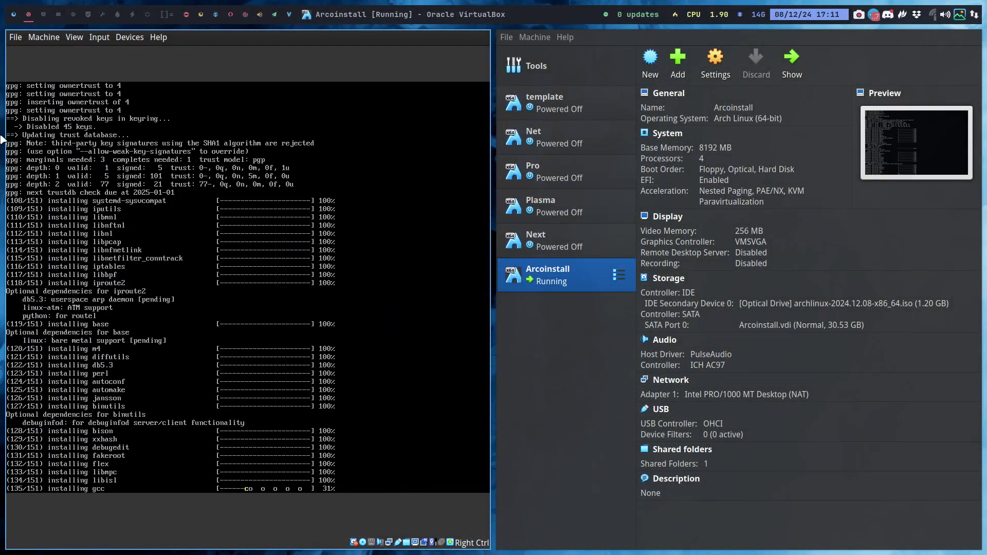
{"action": "left_click", "coordinate": [17, 17]}
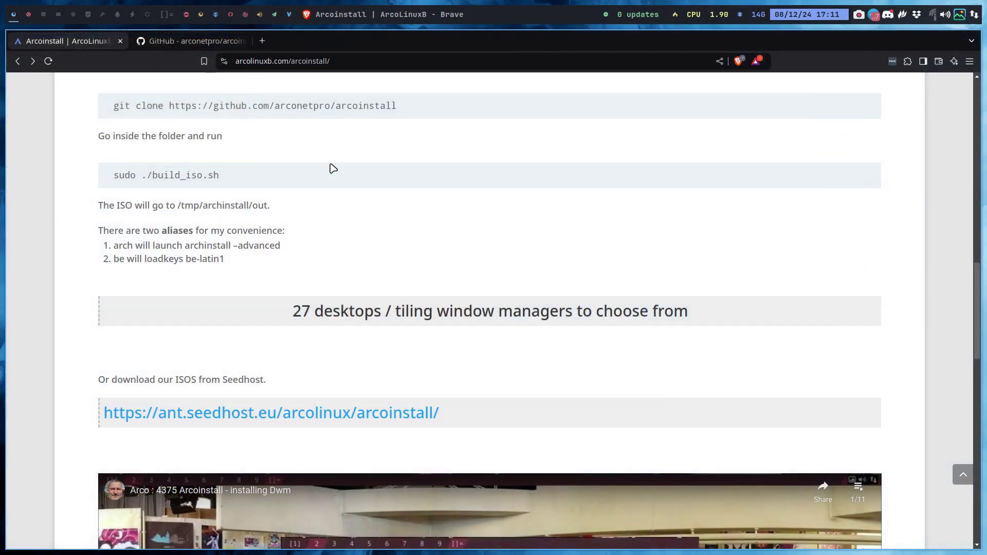
{"action": "scroll", "coordinate": [360, 167], "scroll_direction": "up", "scroll_amount": 1}
{"action": "left_click_drag", "start_coordinate": [403, 147], "coordinate": [109, 150]}
{"action": "key", "text": "ctrl+c"}
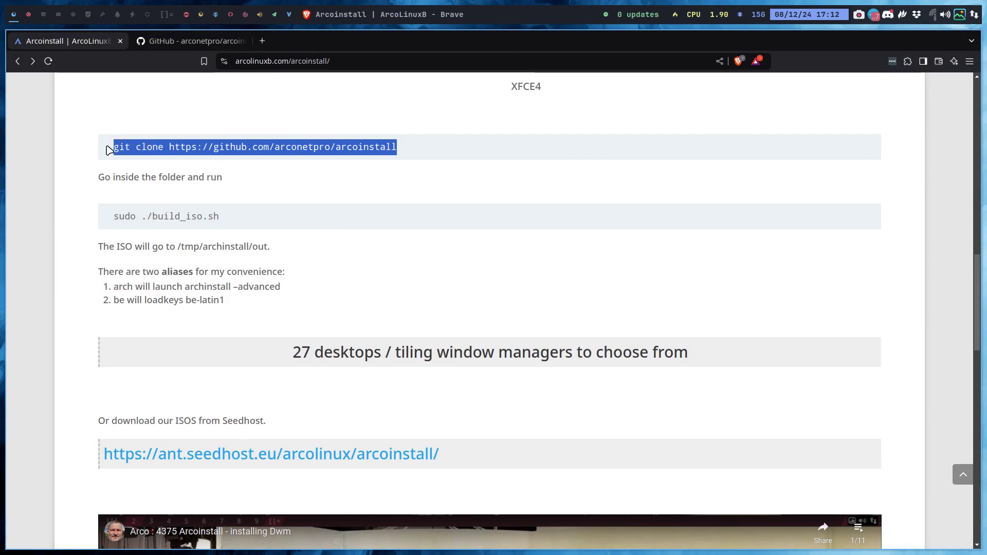
{"action": "left_click", "coordinate": [43, 11]}
- Clone the arcoinstall git repository into the Desktop folder from a terminal opened there
{"action": "key", "text": "super+shift+Return"}
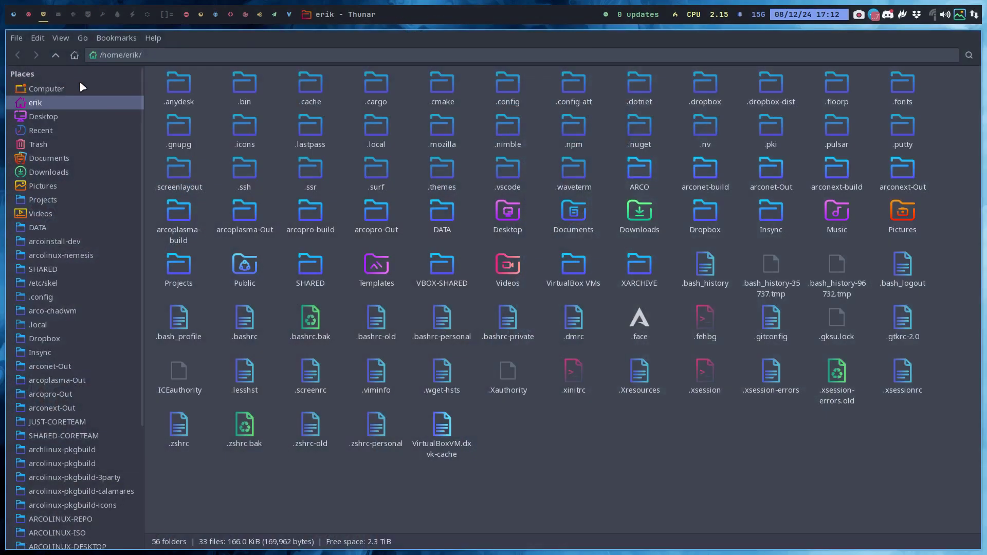
{"action": "left_click", "coordinate": [82, 116]}
{"action": "right_click", "coordinate": [291, 176]}
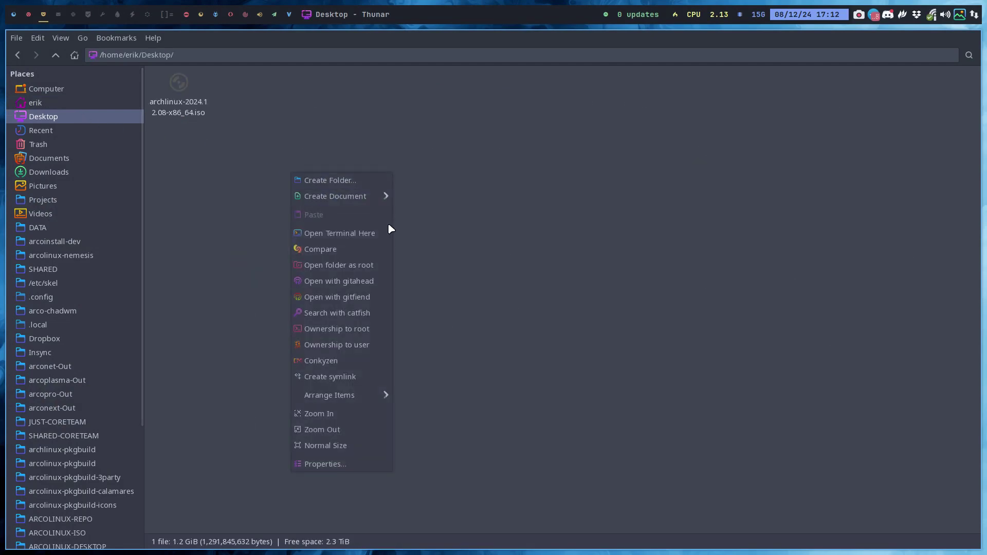
{"action": "key", "text": "Return"}
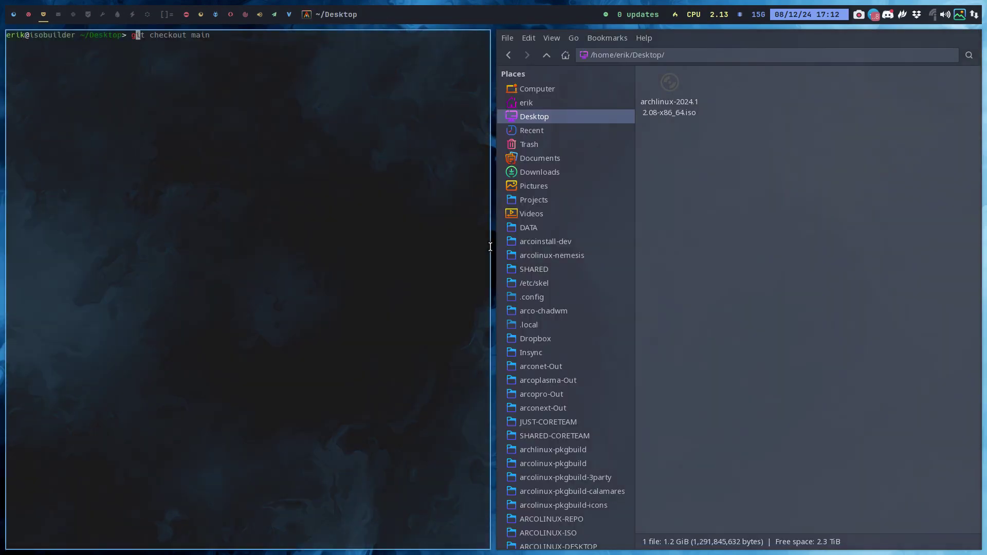
{"action": "key", "text": "ctrl+shift+v"}
{"action": "key", "text": "Return"}
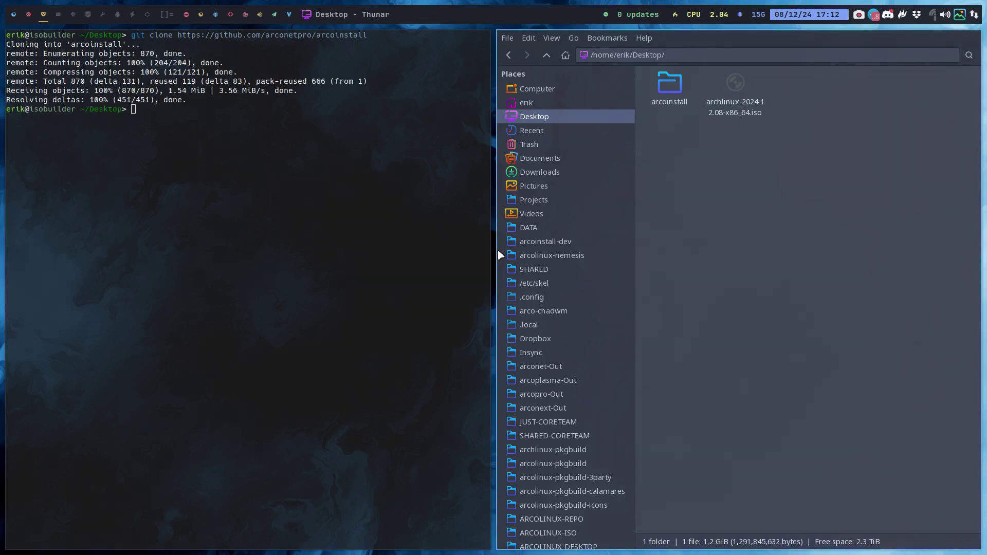
{"action": "key", "text": "super+q"}
- Open the new arcoinstall folder and start a terminal inside it
{"action": "double_click", "coordinate": [179, 85]}
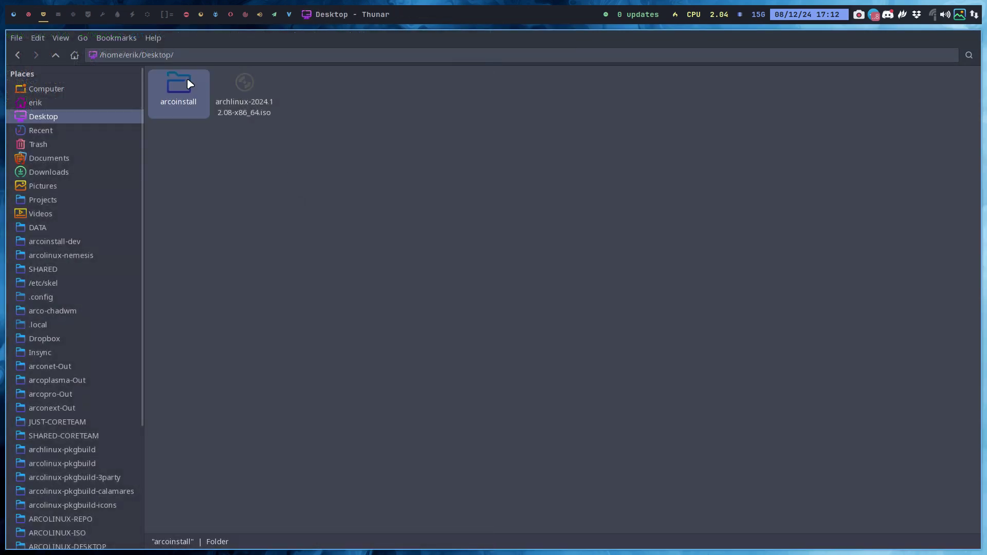
{"action": "right_click", "coordinate": [337, 213]}
{"action": "left_click", "coordinate": [423, 274]}
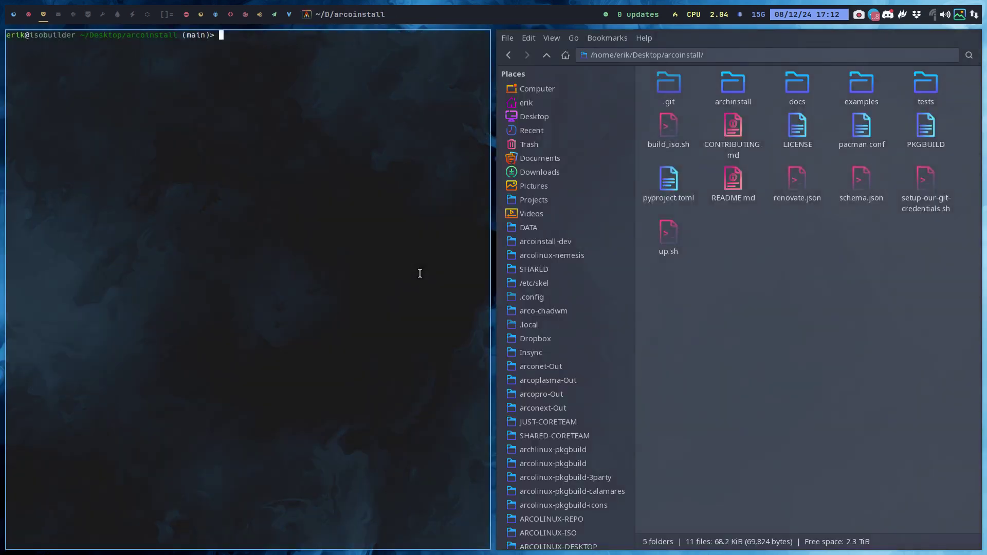
- Rerun ./build_iso.sh with sudo and enter the account password to start the 423-package build
{"action": "type", "text": "./build_iso.sh"}
{"action": "key", "text": "Return"}
{"action": "key", "text": "Up"}
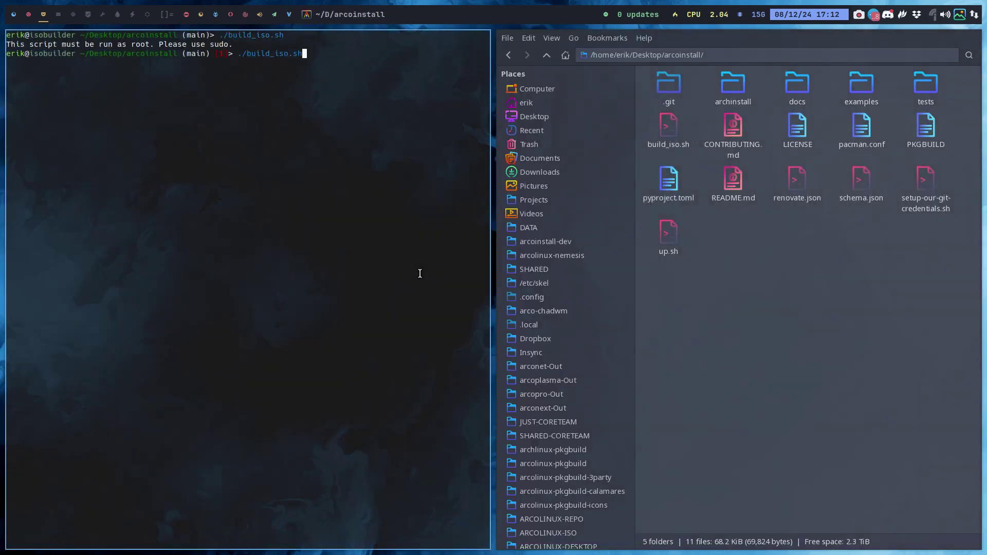
{"action": "key", "text": "Left"}
{"action": "key", "text": "Left"}
{"action": "key", "text": "Left"}
{"action": "key", "text": "Left"}
{"action": "key", "text": "Left"}
{"action": "key", "text": "Left"}
{"action": "key", "text": "Left"}
{"action": "key", "text": "Left"}
{"action": "key", "text": "Left"}
{"action": "key", "text": "Left"}
{"action": "key", "text": "Left"}
{"action": "key", "text": "Left"}
{"action": "key", "text": "Left"}
{"action": "key", "text": "Left"}
{"action": "type", "text": "sudo"}
{"action": "key", "text": "Return"}
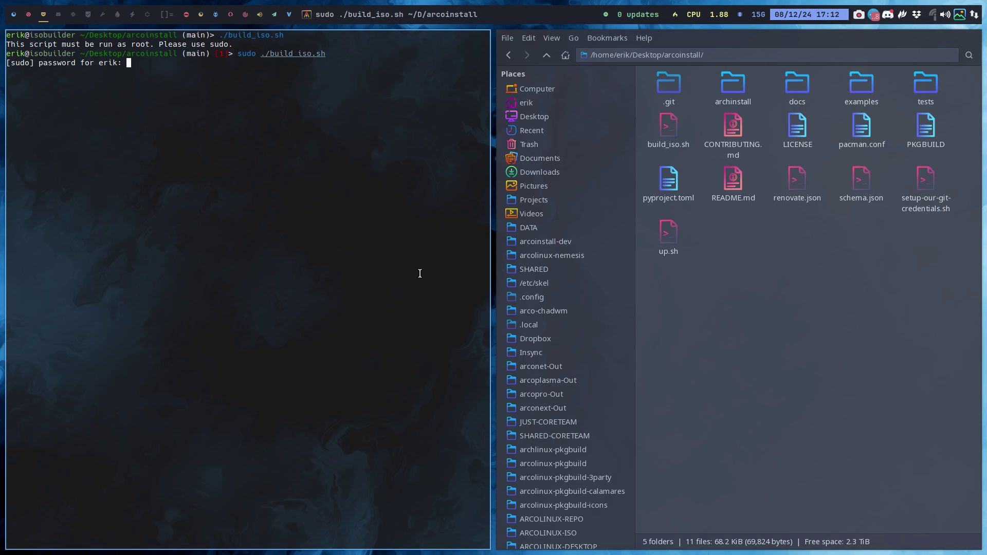
{"action": "key", "text": "Return"}
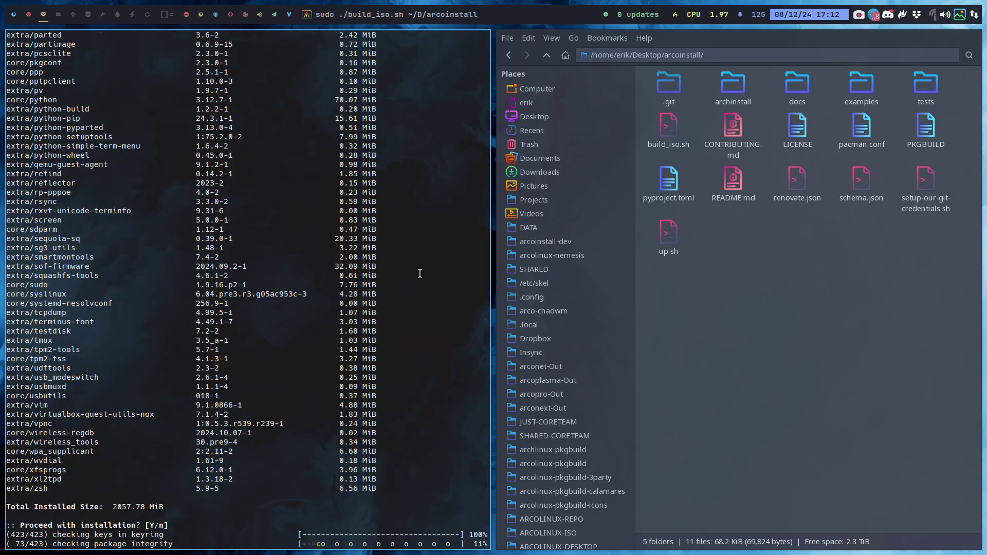
- Browse to /tmp/archlive, then return to Desktop and select archlinux-2024.12.08-x86_64.iso
{"action": "left_click", "coordinate": [564, 89]}
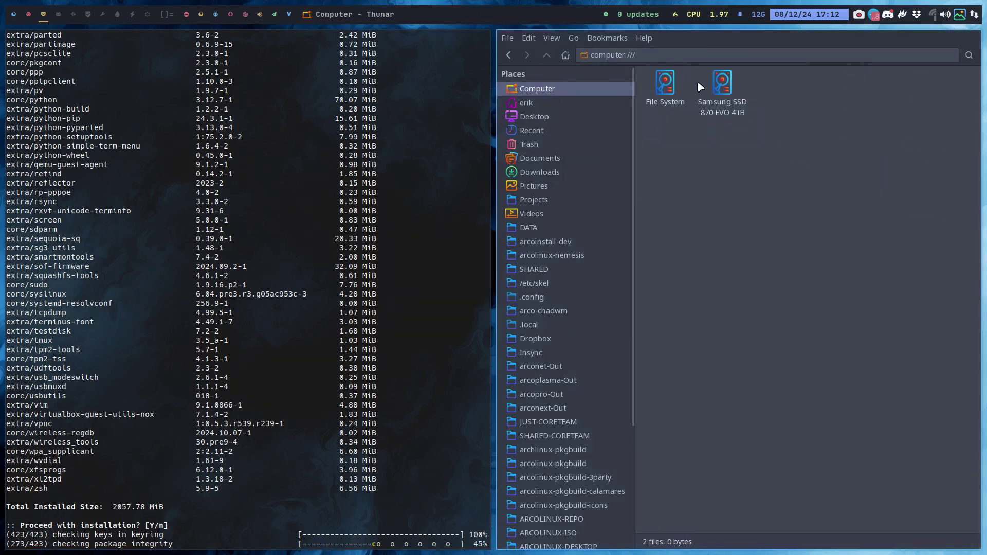
{"action": "double_click", "coordinate": [667, 89]}
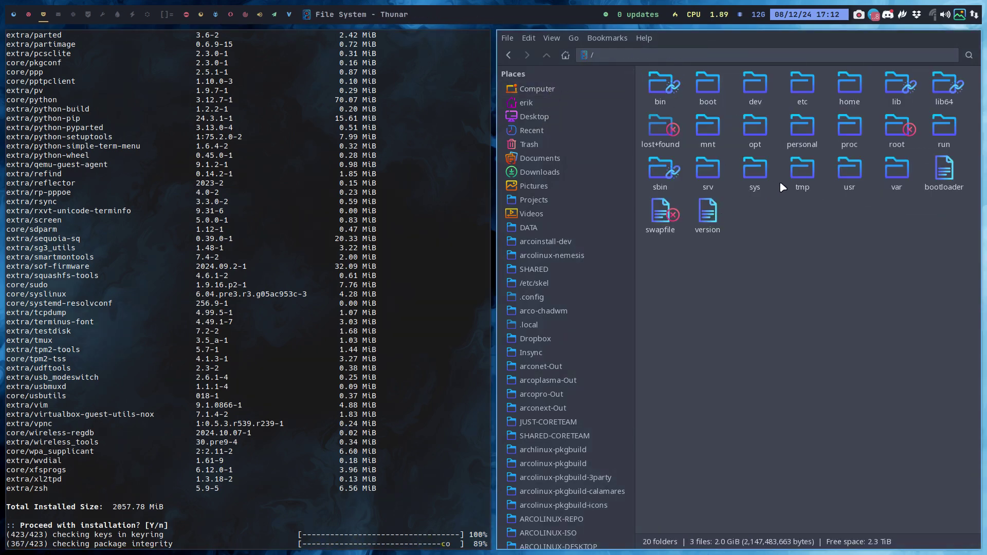
{"action": "double_click", "coordinate": [800, 175]}
{"action": "key", "text": "Down"}
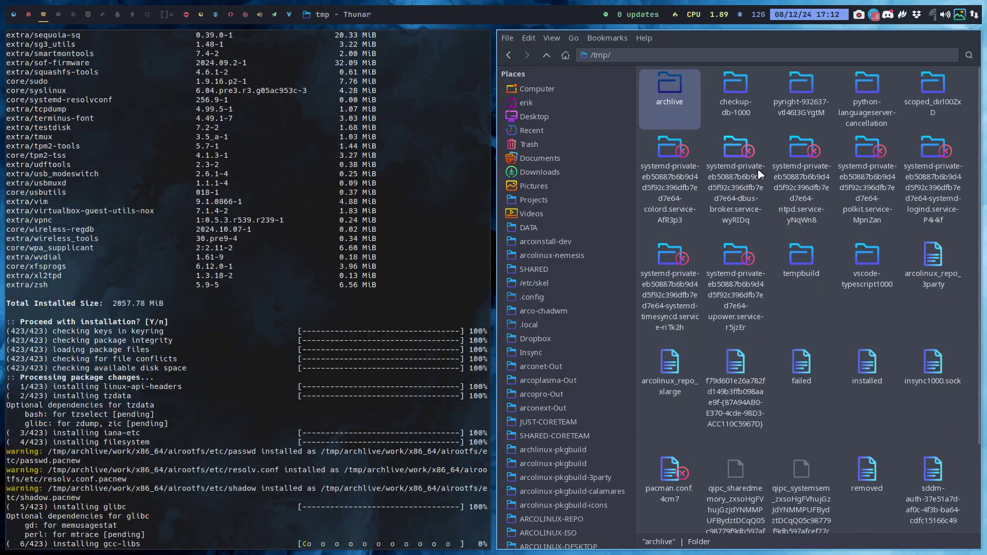
{"action": "key", "text": "Return"}
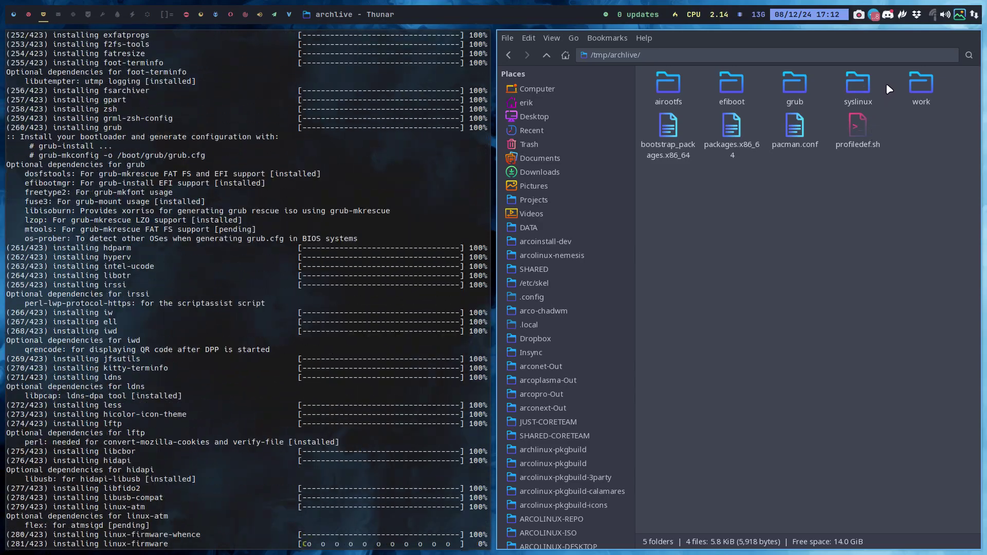
{"action": "left_click", "coordinate": [567, 111]}
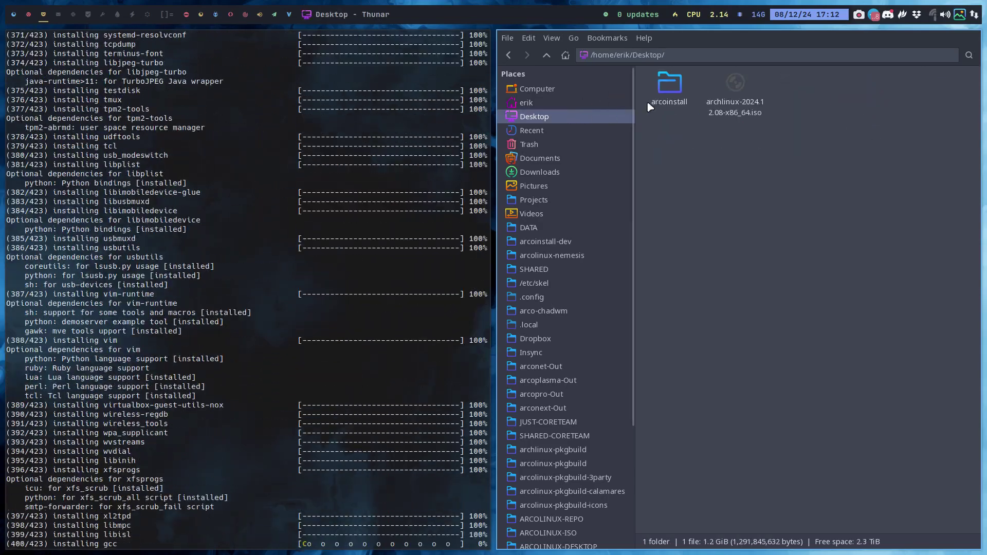
{"action": "left_click", "coordinate": [733, 84]}
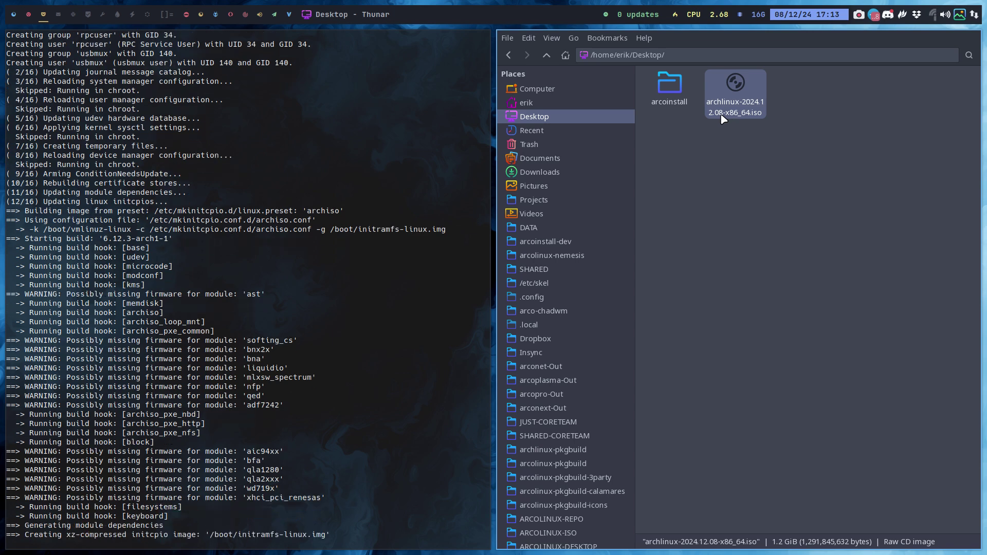
- Open build_iso.sh from the arcoinstall folder in Sublime Text and read down to the mkarchiso line
{"action": "double_click", "coordinate": [683, 87]}
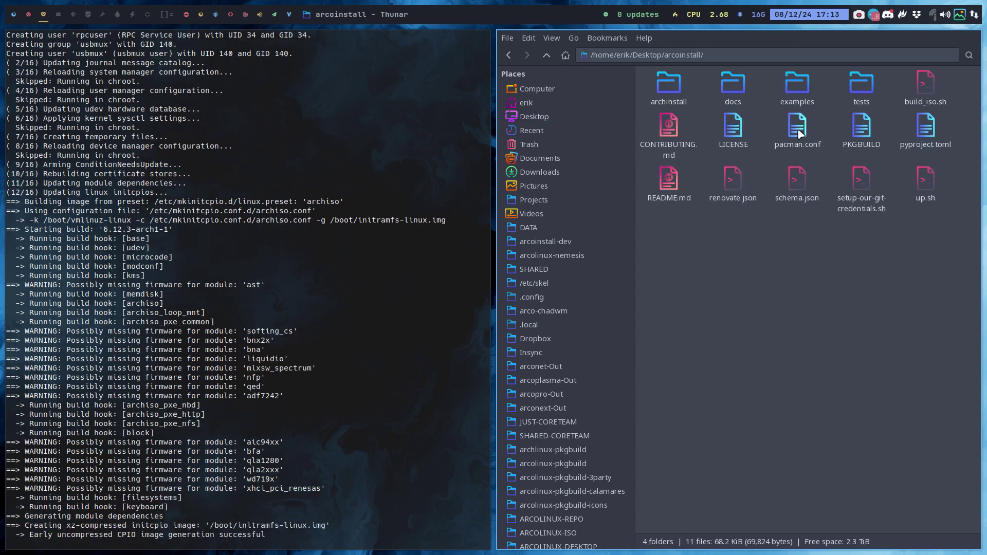
{"action": "double_click", "coordinate": [949, 92]}
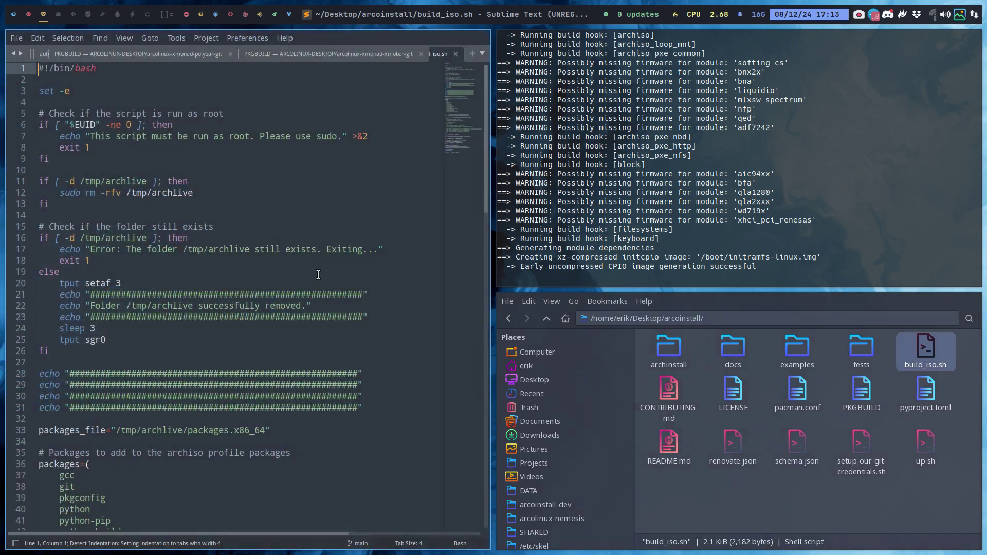
{"action": "scroll", "coordinate": [301, 287], "scroll_direction": "down", "scroll_amount": 15}
{"action": "scroll", "coordinate": [319, 285], "scroll_direction": "up", "scroll_amount": 5}
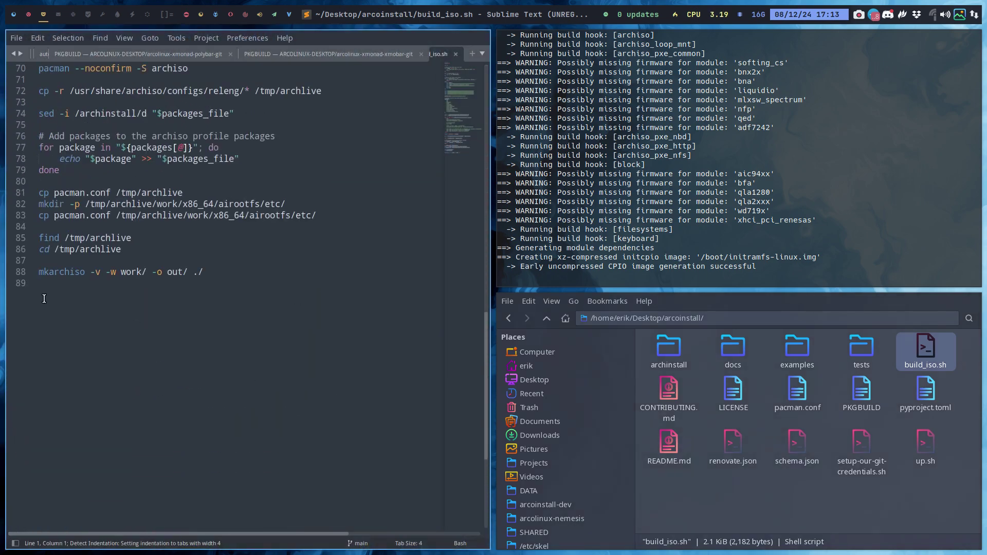
{"action": "left_click", "coordinate": [63, 272]}
{"action": "key", "text": "End"}
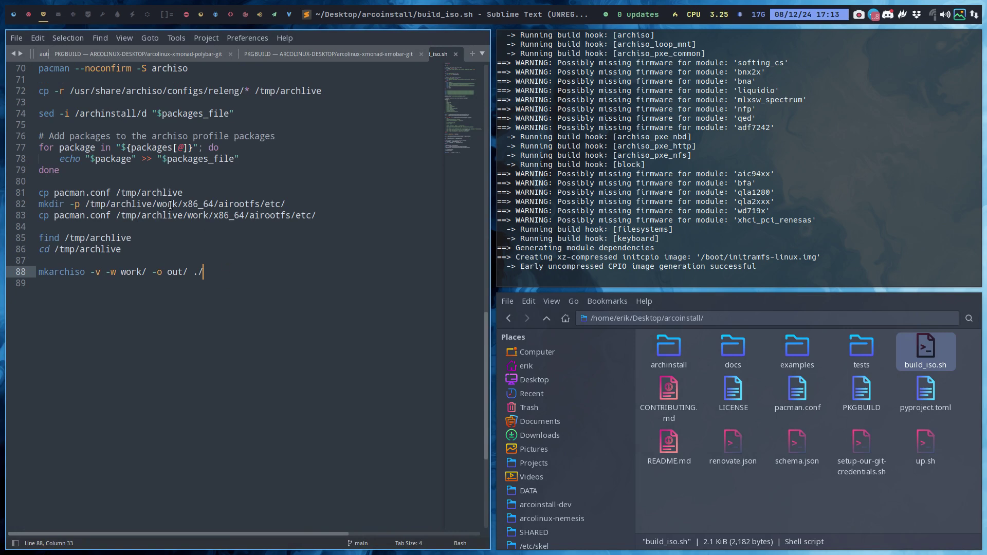
- Close all files and the Sublime Text window, then return to the VirtualBox workspace
{"action": "left_click", "coordinate": [16, 39]}
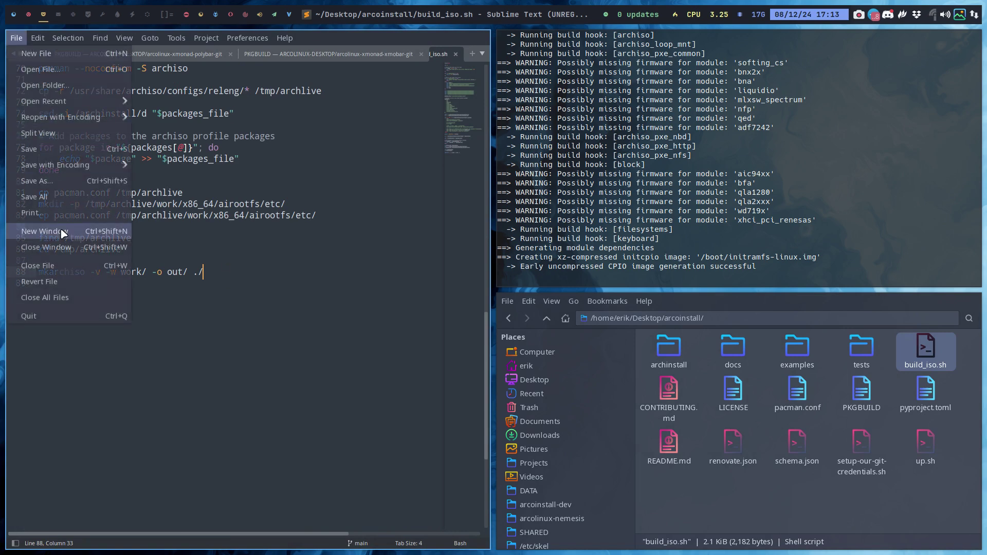
{"action": "left_click", "coordinate": [66, 291]}
{"action": "key", "text": "super+q"}
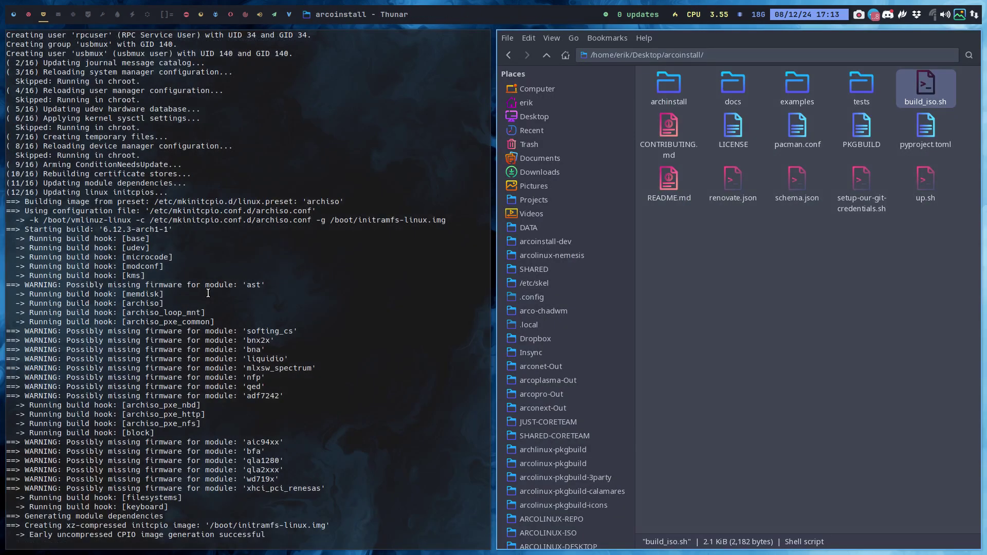
{"action": "left_click", "coordinate": [15, 15]}
{"action": "left_click", "coordinate": [30, 15]}
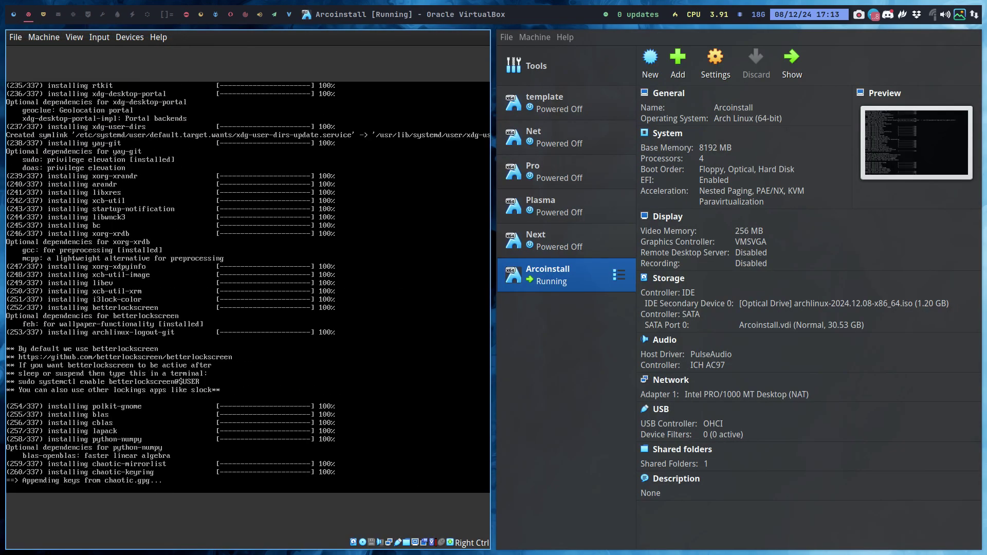
- Check system load in btop and the build log, then refocus the VirtualBox Manager while packages install
{"action": "left_click", "coordinate": [58, 15]}
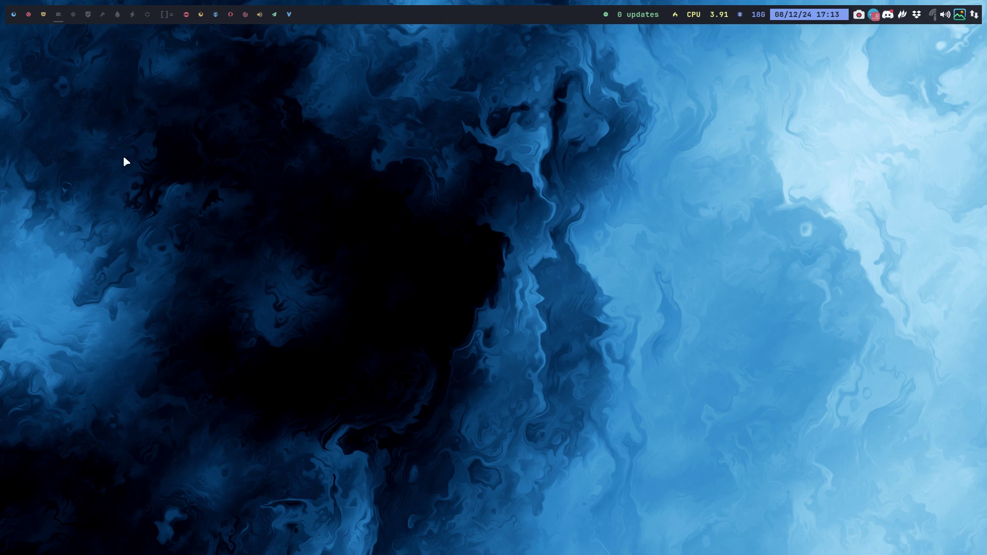
{"action": "key", "text": "ctrl+shift+Escape"}
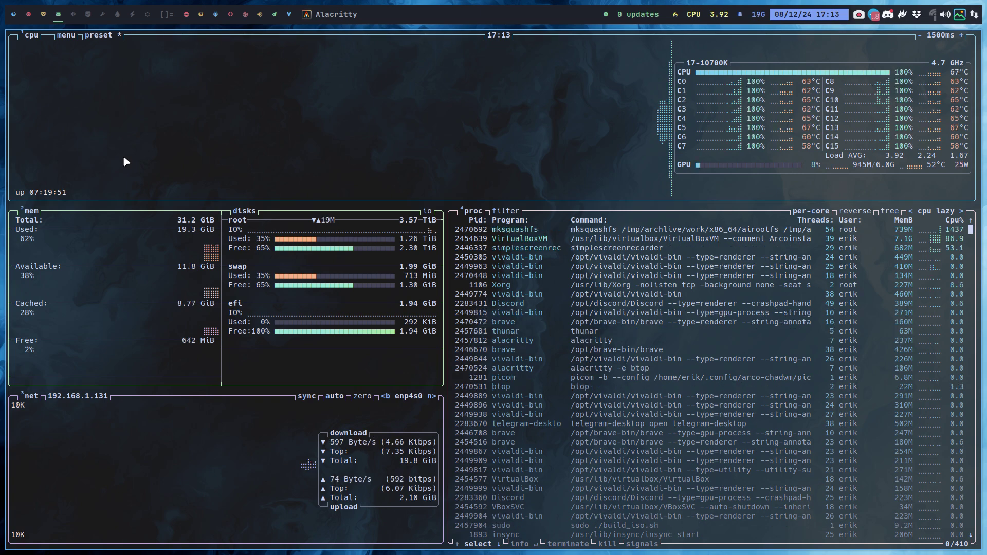
{"action": "key", "text": "q"}
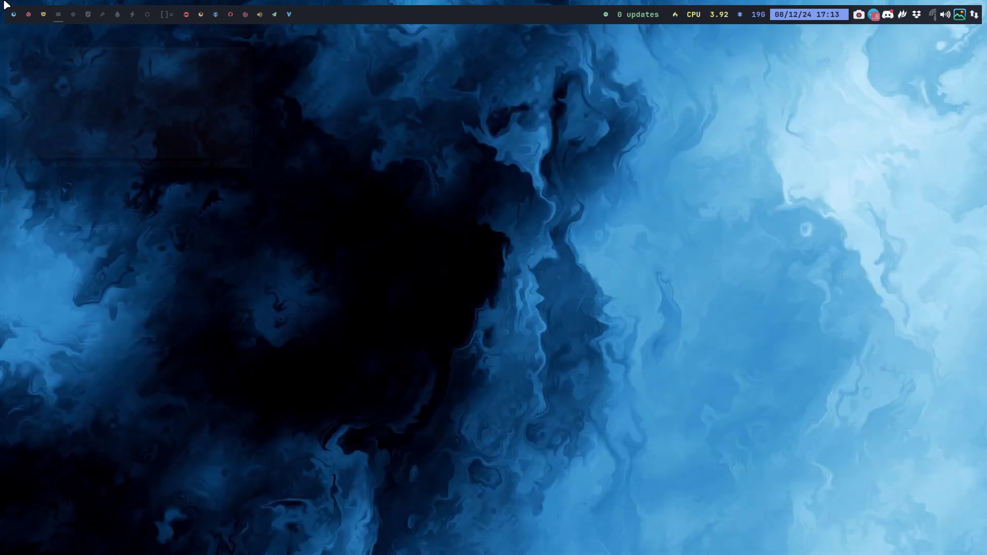
{"action": "left_click", "coordinate": [43, 15]}
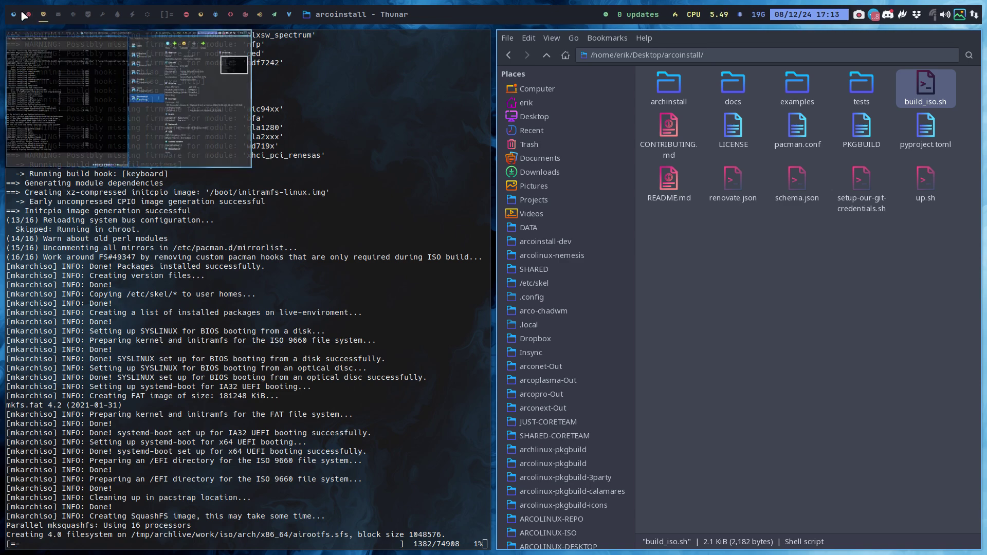
{"action": "left_click", "coordinate": [30, 18]}
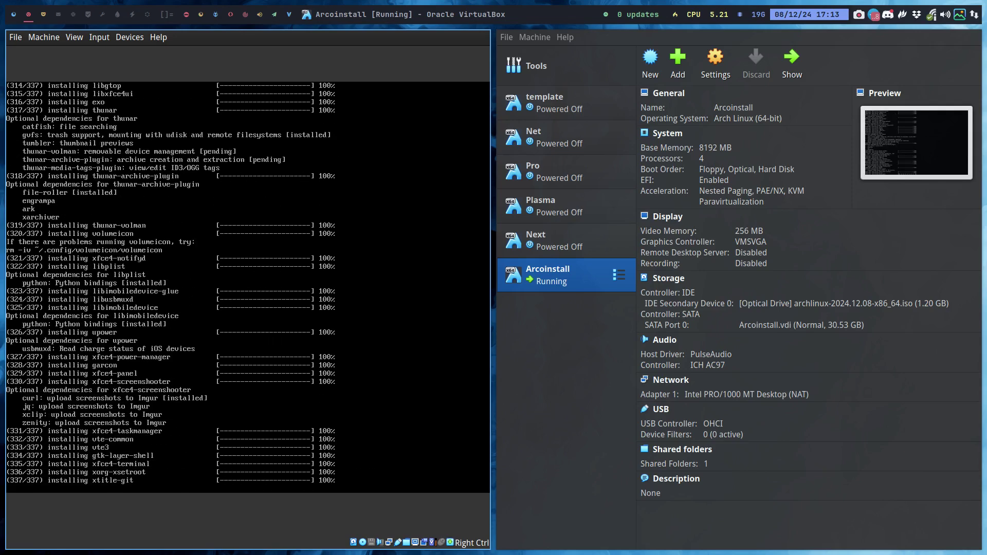
{"action": "left_click", "coordinate": [748, 358]}
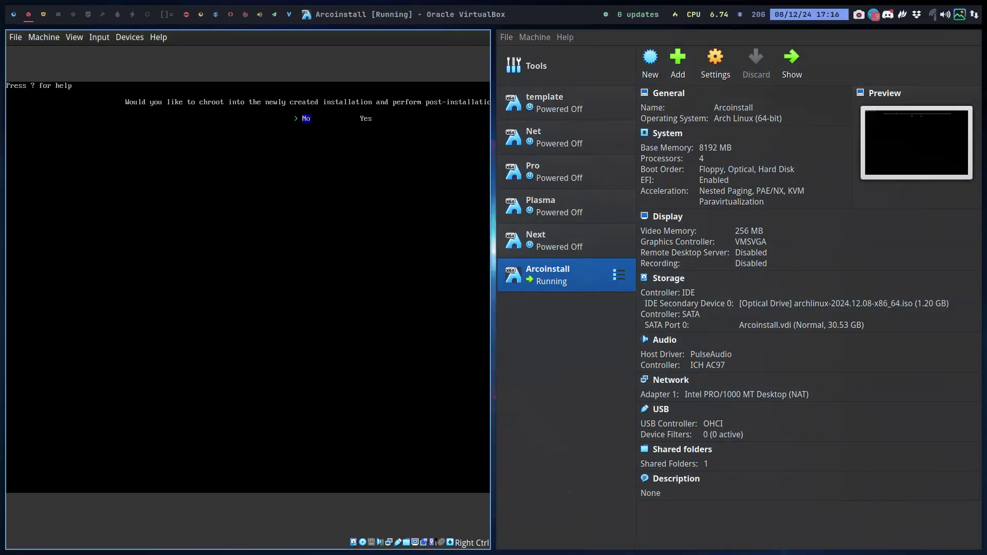
- Answer No to the chroot prompt and run reboot to restart the VM
{"action": "key", "text": "Control_R+f"}
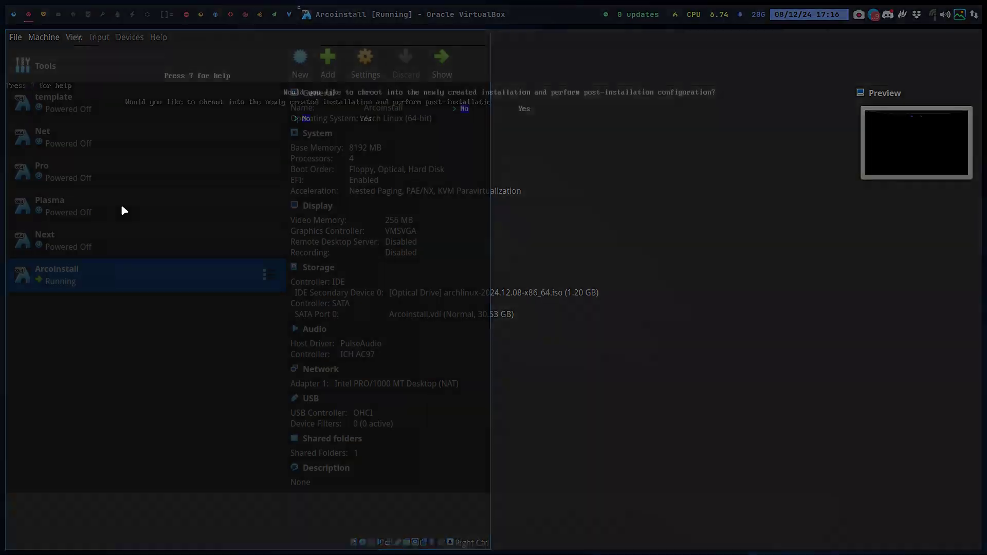
{"action": "key", "text": "Return"}
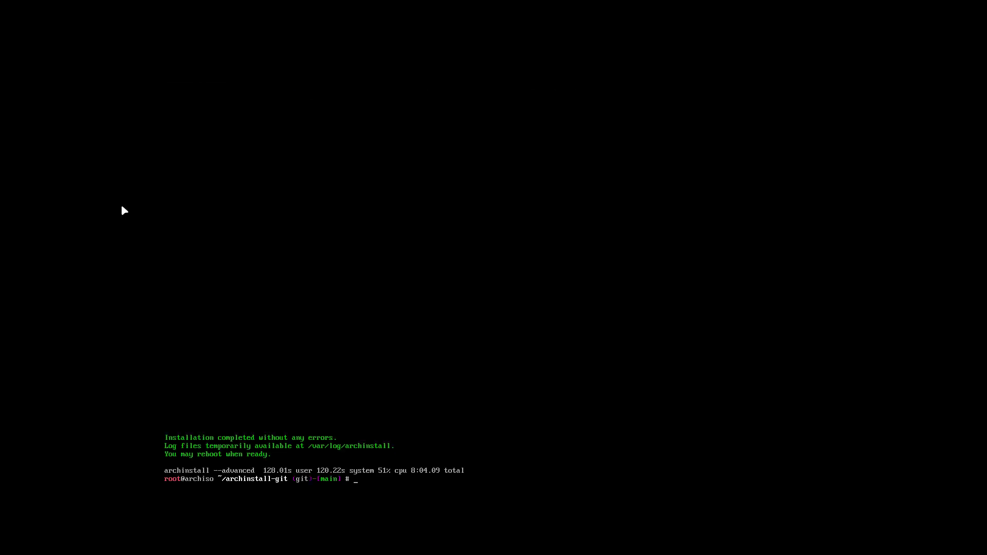
{"action": "type", "text": "reboot"}
{"action": "key", "text": "Return"}
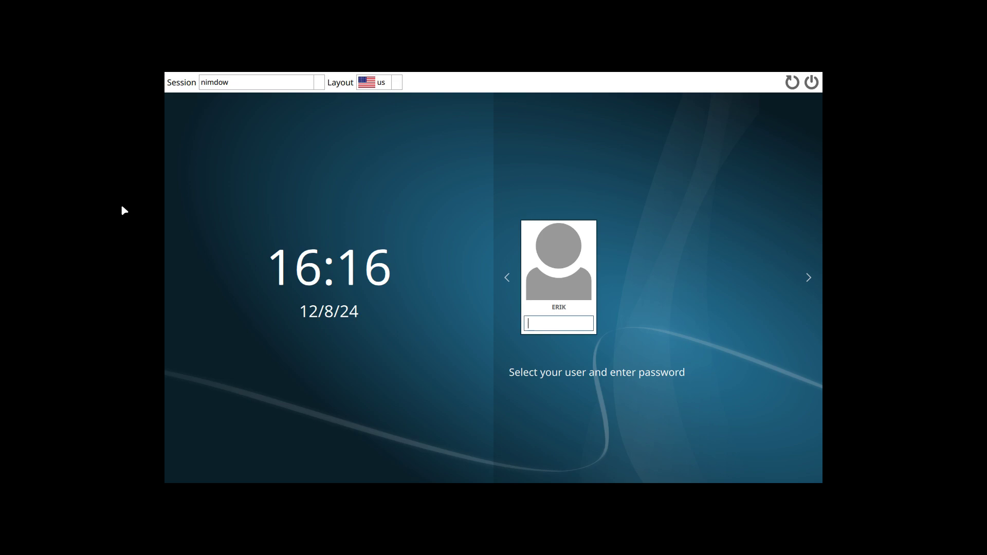
- Log in at the greeter, dismiss the logout dialog, and close the file manager and terminal
{"action": "type", "text": "****"}
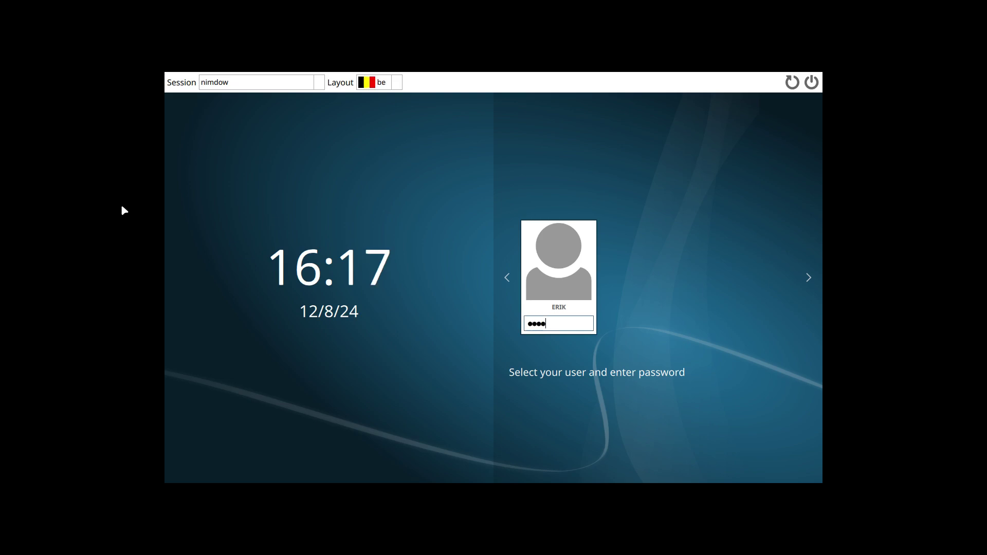
{"action": "key", "text": "Return"}
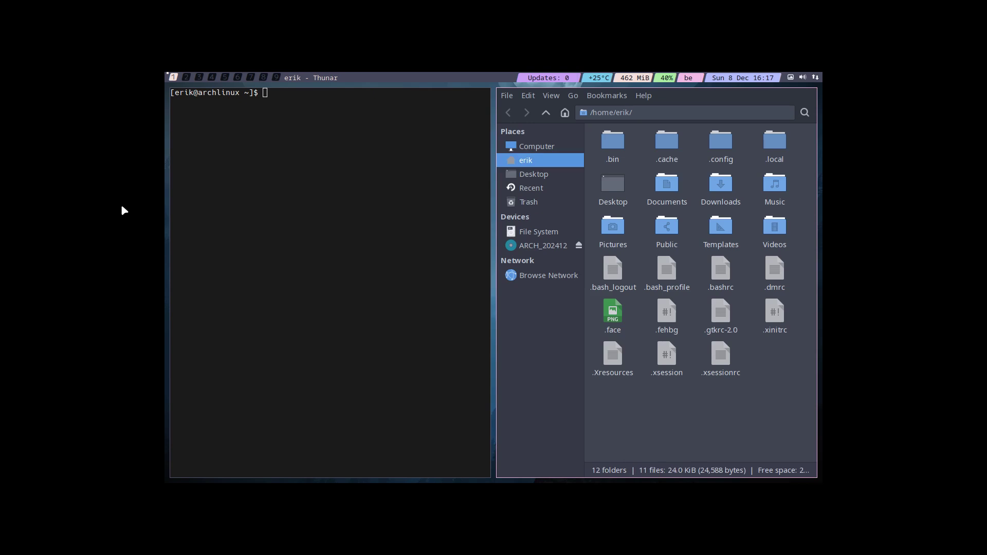
{"action": "key", "text": "super+x"}
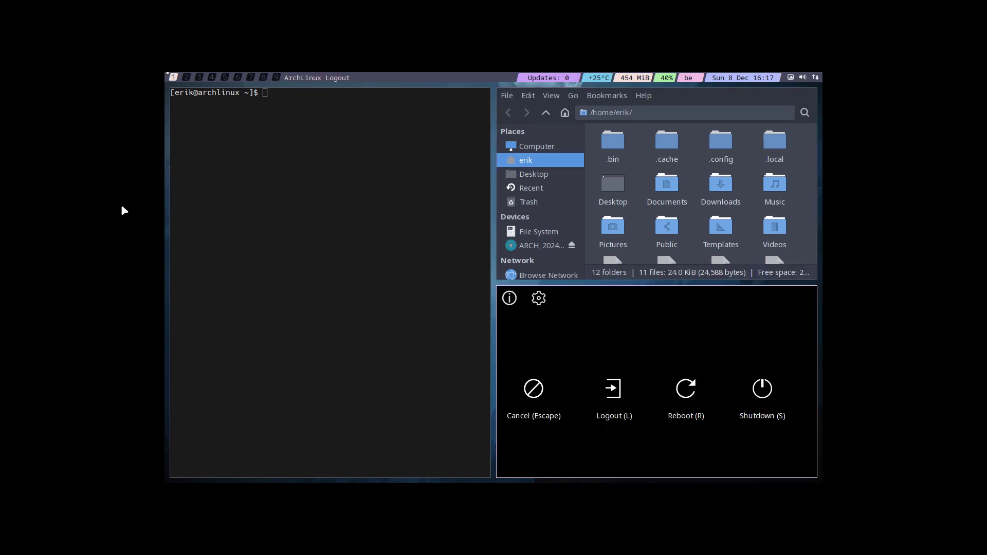
{"action": "key", "text": "Escape"}
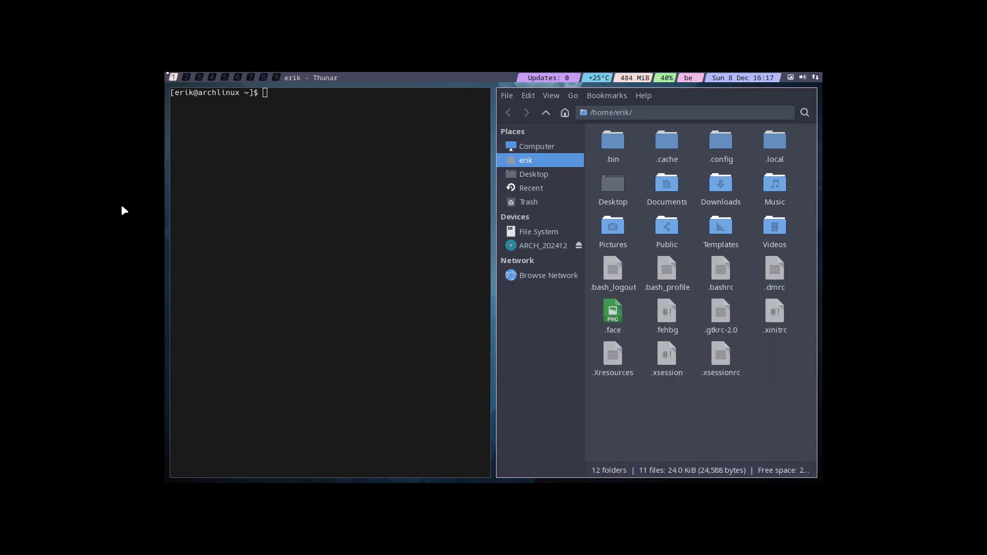
{"action": "key", "text": "super+q"}
{"action": "key", "text": "super+q"}
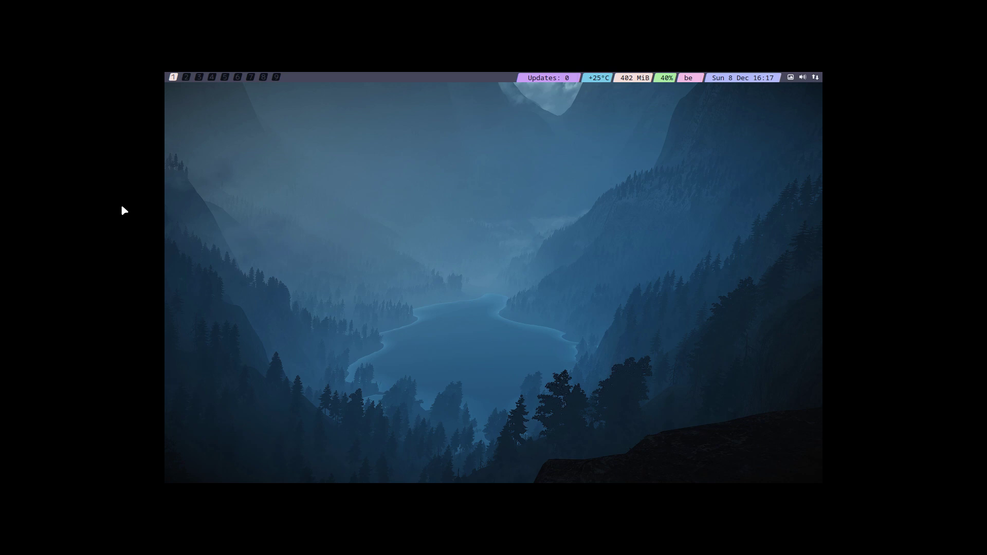
- Open a new terminal and type 'sudo pacman -S virtual' to list VirtualBox packages
{"action": "key", "text": "super+shift+Return"}
{"action": "key", "text": "Escape"}
{"action": "key", "text": "super+d"}
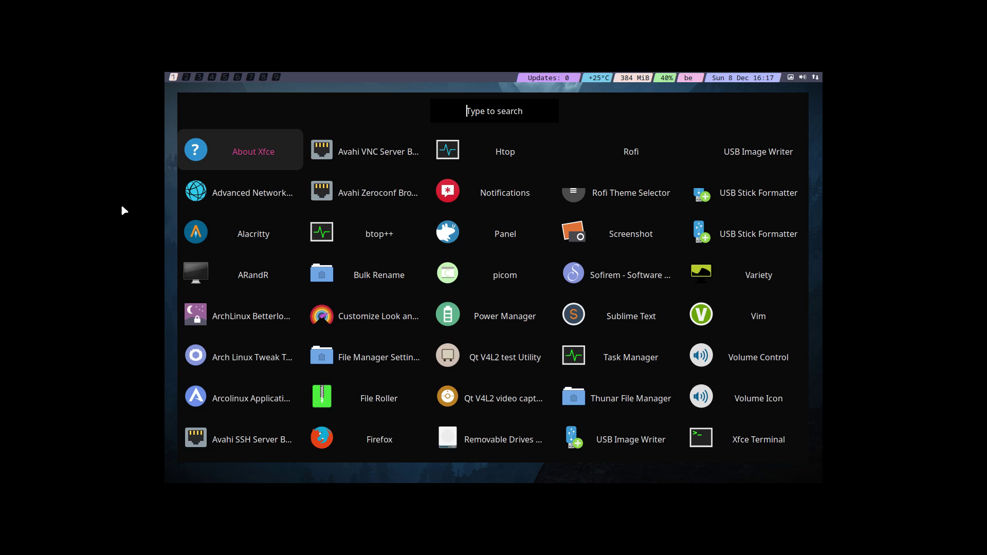
{"action": "key", "text": "Escape"}
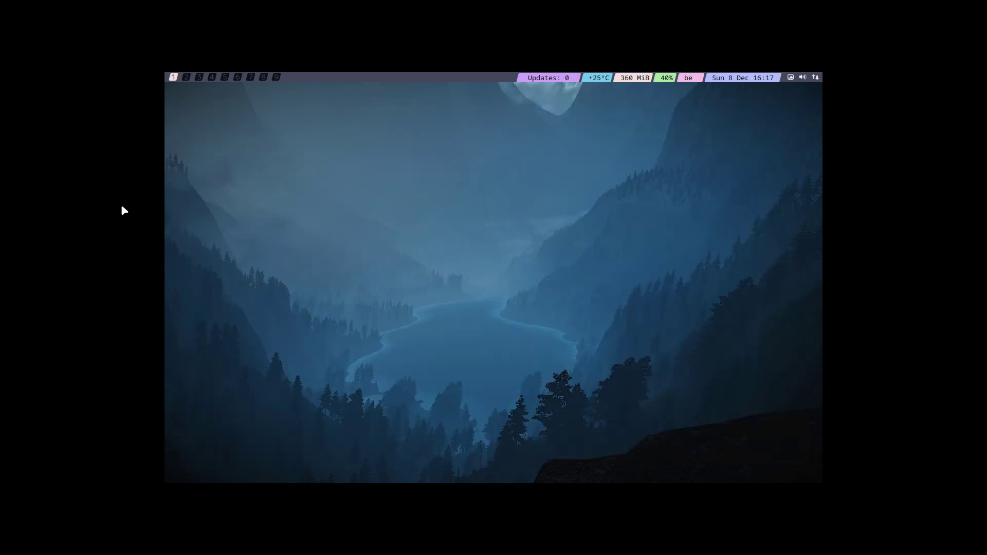
{"action": "key", "text": "super+Return"}
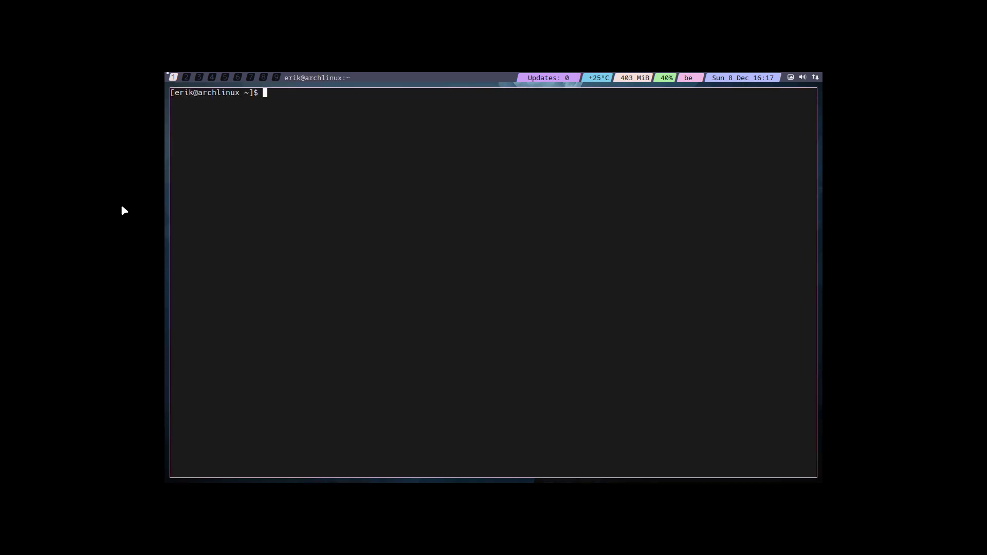
{"action": "type", "text": "sudo pacman -S virtual"}
- Complete the package name to virtualbox-guest-utils and run the install with the password
{"action": "key", "text": "Tab"}
{"action": "key", "text": "Tab"}
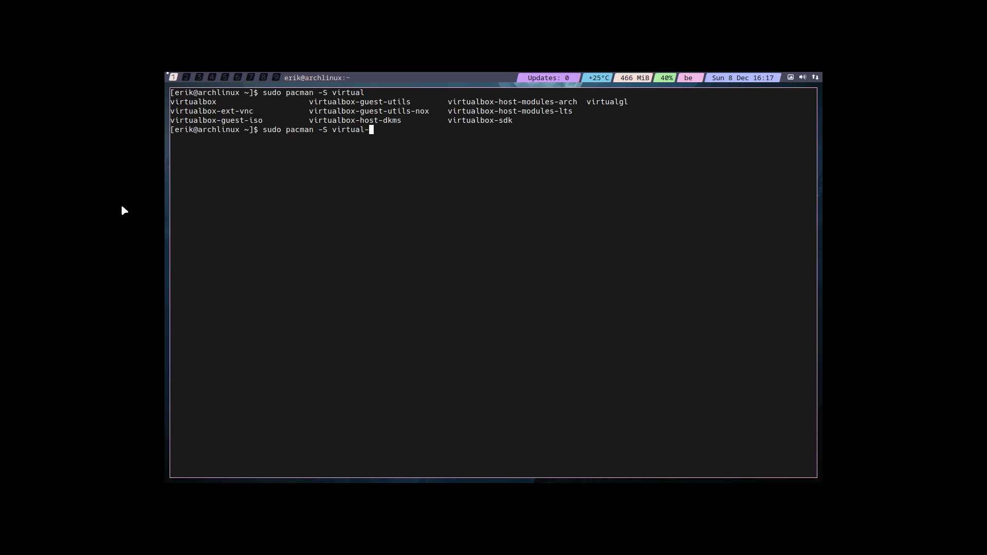
{"action": "type", "text": "-gue"}
{"action": "key", "text": "BackSpace"}
{"action": "key", "text": "BackSpace"}
{"action": "type", "text": "uest-u"}
{"action": "key", "text": "BackSpace"}
{"action": "type", "text": "utils"}
{"action": "key", "text": "BackSpace"}
{"action": "key", "text": "BackSpace"}
{"action": "key", "text": "BackSpace"}
{"action": "key", "text": "BackSpace"}
{"action": "key", "text": "BackSpace"}
{"action": "key", "text": "BackSpace"}
{"action": "key", "text": "BackSpace"}
{"action": "key", "text": "BackSpace"}
{"action": "key", "text": "BackSpace"}
{"action": "key", "text": "BackSpace"}
{"action": "key", "text": "BackSpace"}
{"action": "key", "text": "BackSpace"}
{"action": "type", "text": "bo"}
{"action": "type", "text": "-gu"}
{"action": "key", "text": "Tab"}
{"action": "type", "text": "utils"}
{"action": "key", "text": "Return"}
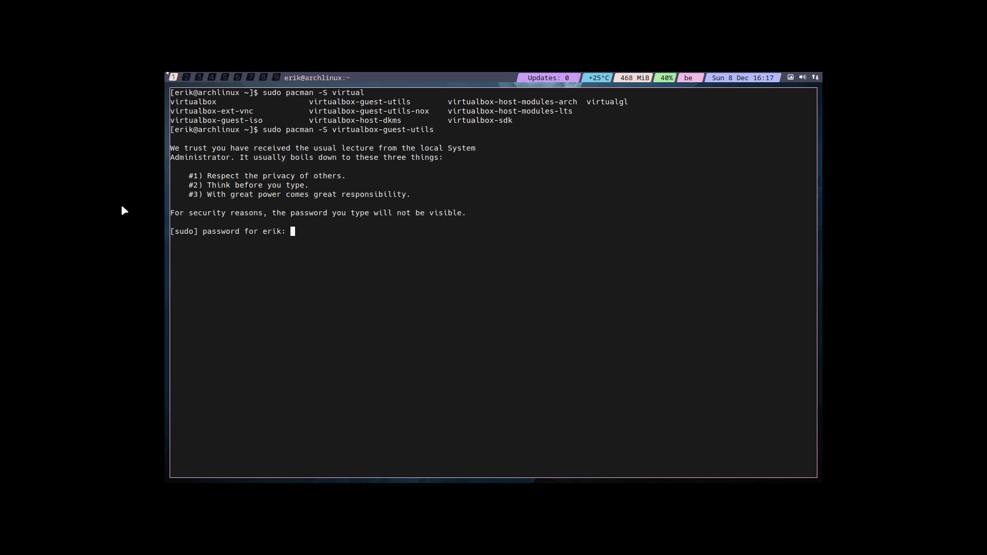
{"action": "key", "text": "Return"}
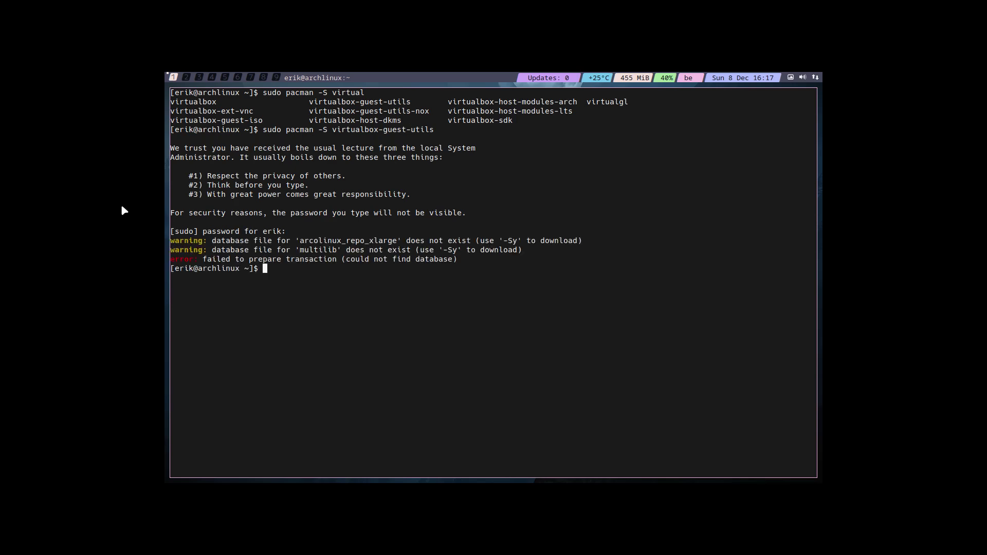
- Rerun the install as 'sudo pacman -Sy virtualbox-guest-utils' and accept the defaults
{"action": "key", "text": "Up"}
{"action": "key", "text": "Left"}
{"action": "key", "text": "Left"}
{"action": "key", "text": "Left"}
{"action": "key", "text": "Left"}
{"action": "key", "text": "Left"}
{"action": "key", "text": "Left"}
{"action": "key", "text": "Left"}
{"action": "key", "text": "Left"}
{"action": "key", "text": "Left"}
{"action": "key", "text": "Left"}
{"action": "key", "text": "Left"}
{"action": "key", "text": "Left"}
{"action": "key", "text": "Left"}
{"action": "key", "text": "Left"}
{"action": "key", "text": "Left"}
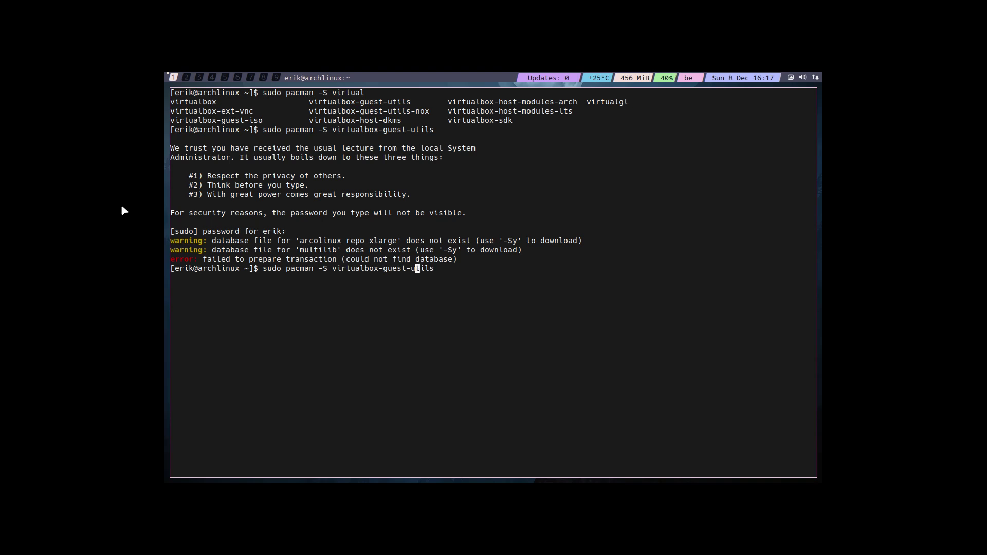
{"action": "key", "text": "Left"}
{"action": "key", "text": "Left"}
{"action": "key", "text": "Left"}
{"action": "key", "text": "Left"}
{"action": "key", "text": "Left"}
{"action": "key", "text": "Left"}
{"action": "key", "text": "Left"}
{"action": "key", "text": "Left"}
{"action": "type", "text": "y"}
{"action": "key", "text": "Return"}
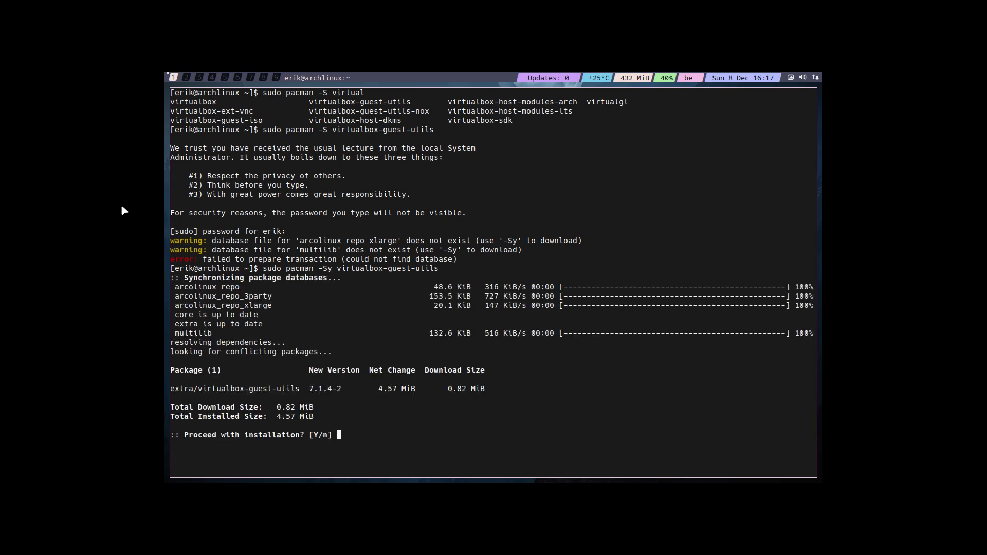
{"action": "key", "text": "Return"}
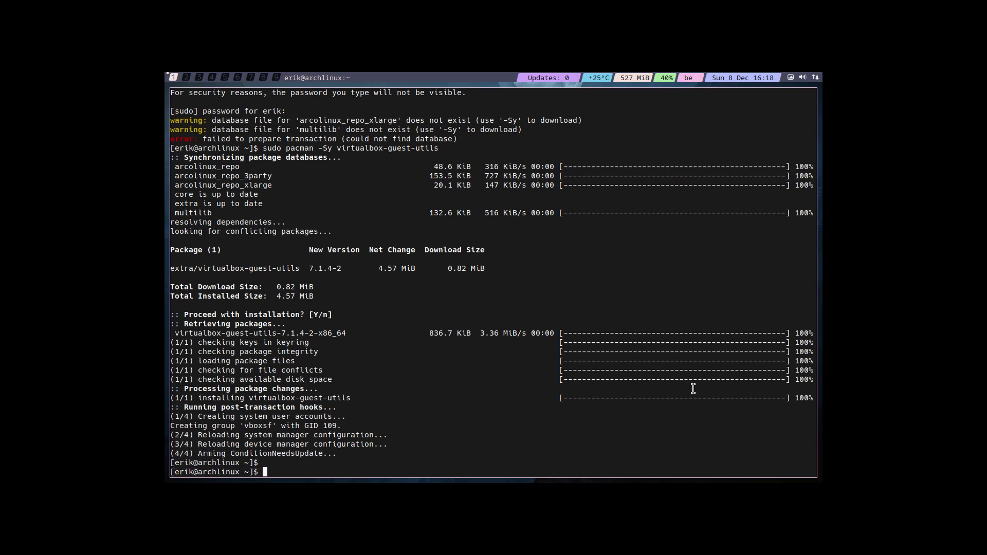
- Enable and start vboxservice.service with 'sudo systemctl enable --now', then close the terminal
{"action": "type", "text": "sudo systemctl enable --now "}
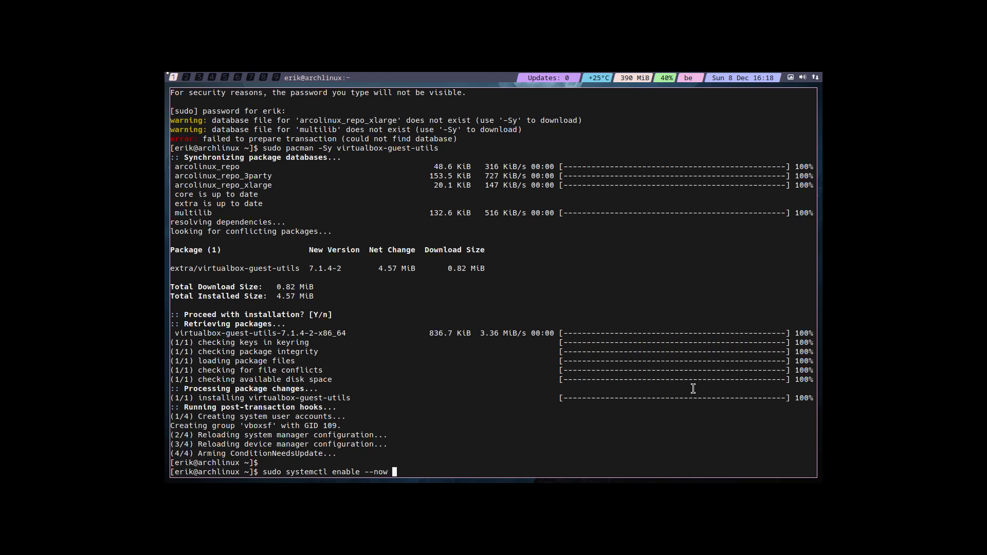
{"action": "type", "text": "vb"}
{"action": "key", "text": "Tab"}
{"action": "key", "text": "Return"}
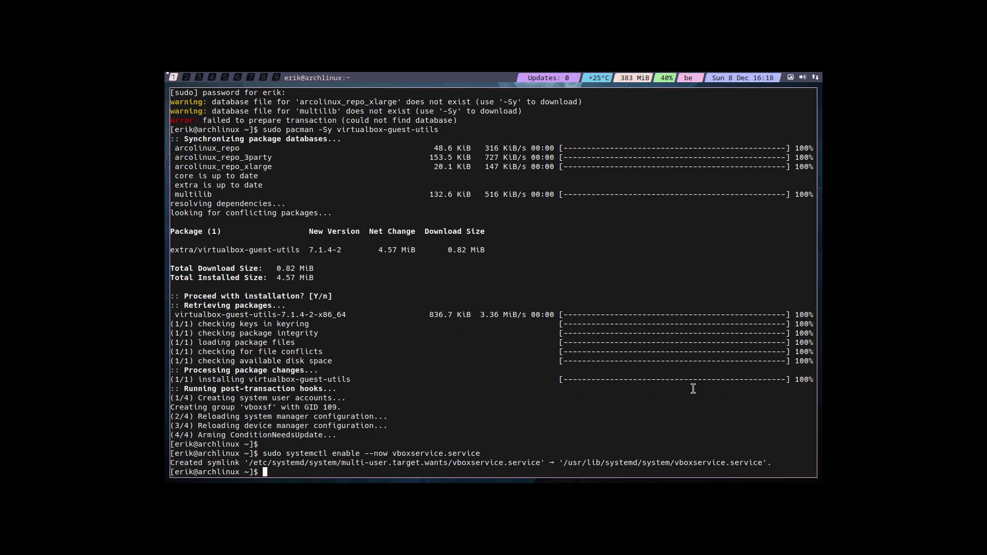
{"action": "key", "text": "super+q"}
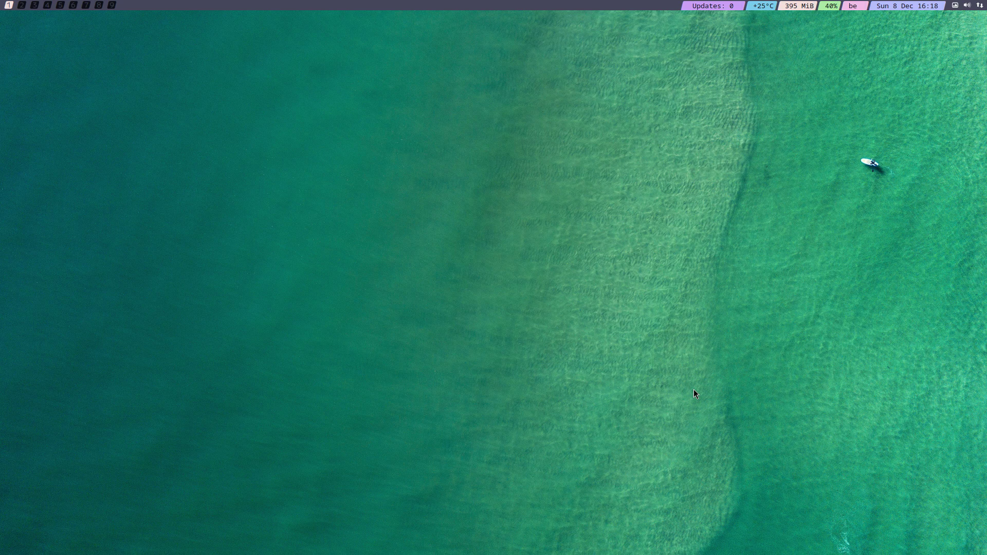
- Add a Wallhaven.cc 'fishing' source in Variety Preferences and set the sunset fisherman image as wallpaper
{"action": "left_click", "coordinate": [955, 6]}
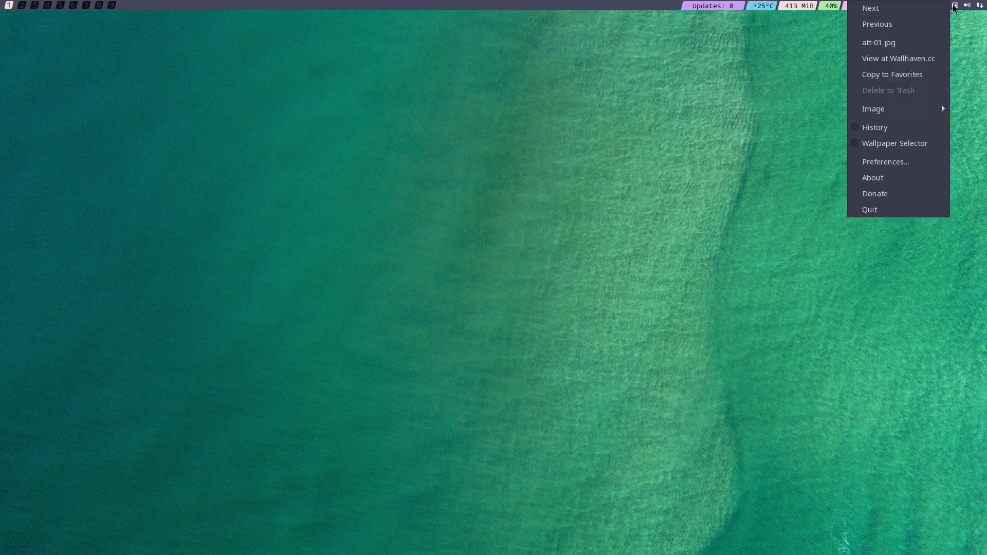
{"action": "left_click", "coordinate": [899, 163]}
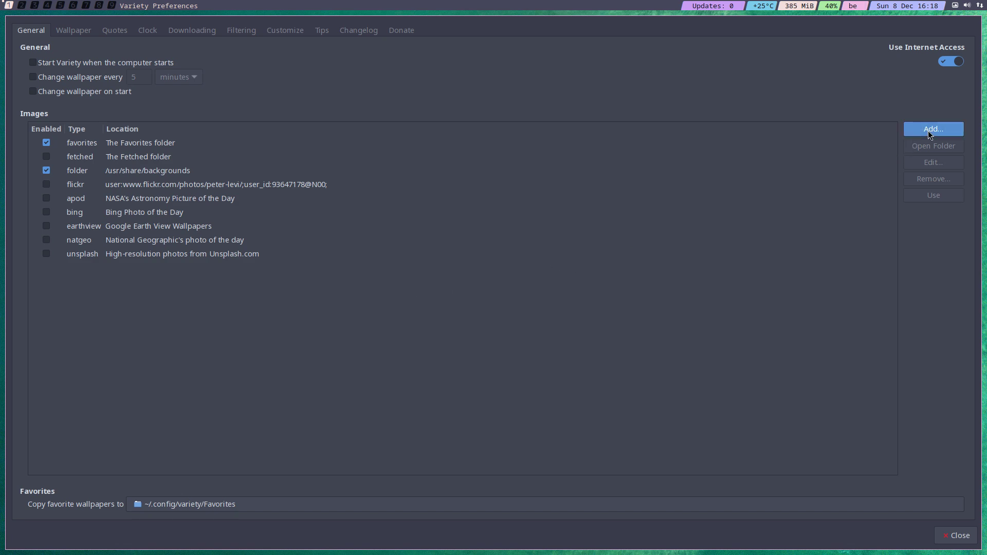
{"action": "left_click", "coordinate": [928, 130]}
{"action": "left_click", "coordinate": [761, 461]}
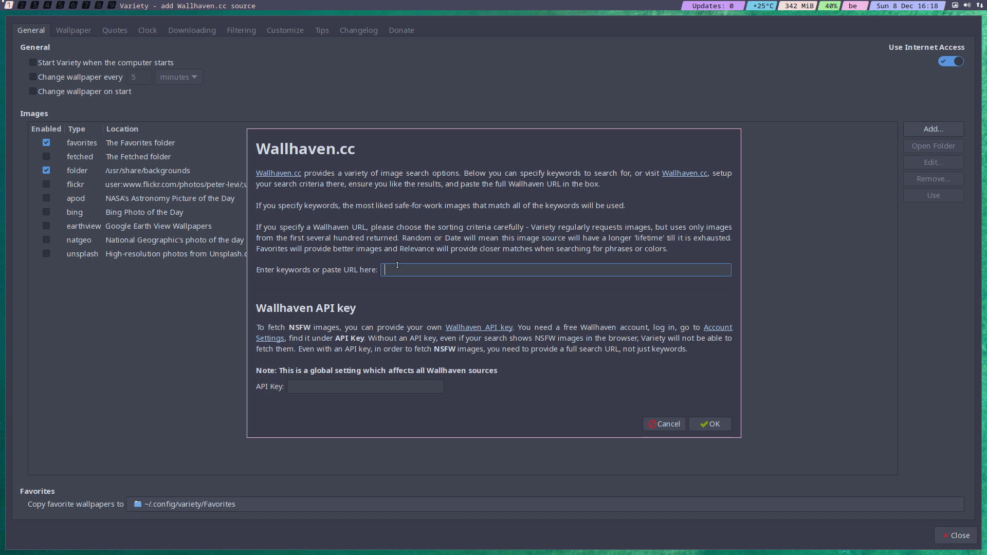
{"action": "type", "text": "fishing"}
{"action": "key", "text": "Return"}
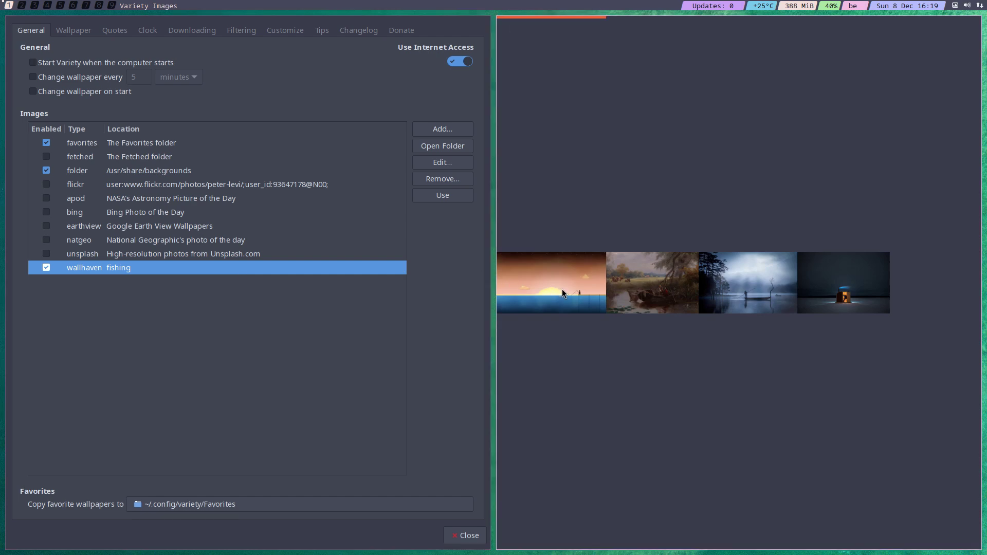
{"action": "left_click", "coordinate": [563, 293]}
{"action": "key", "text": "super+4"}
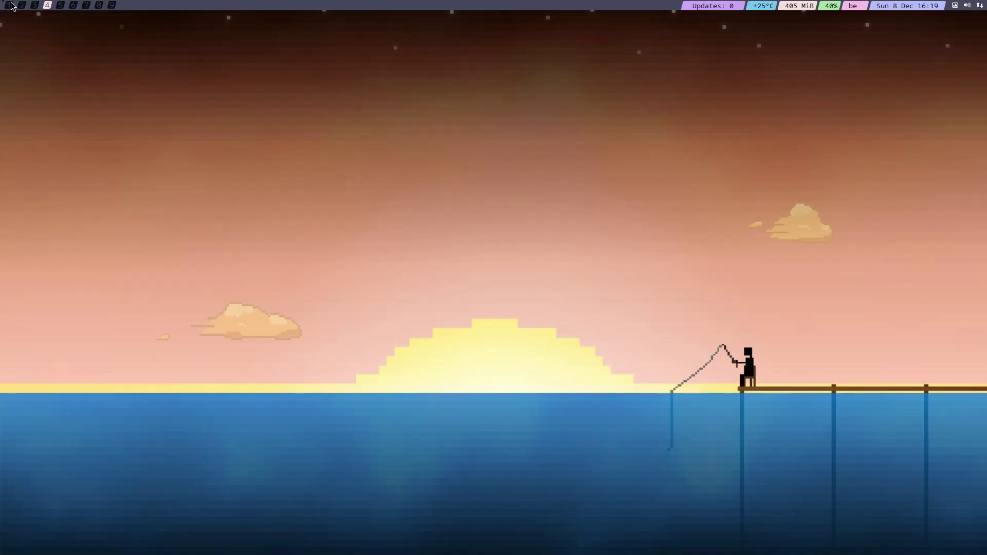
- Check Variety preferences on workspace 1, then view the crescent-moon fishing wallpaper on workspace 2
{"action": "key", "text": "super+1"}
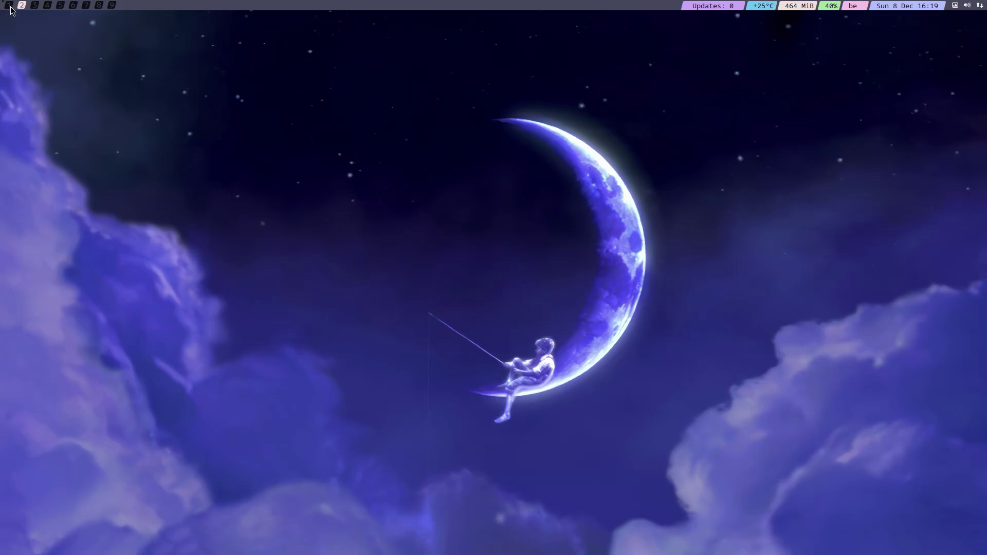
{"action": "left_click", "coordinate": [9, 5]}
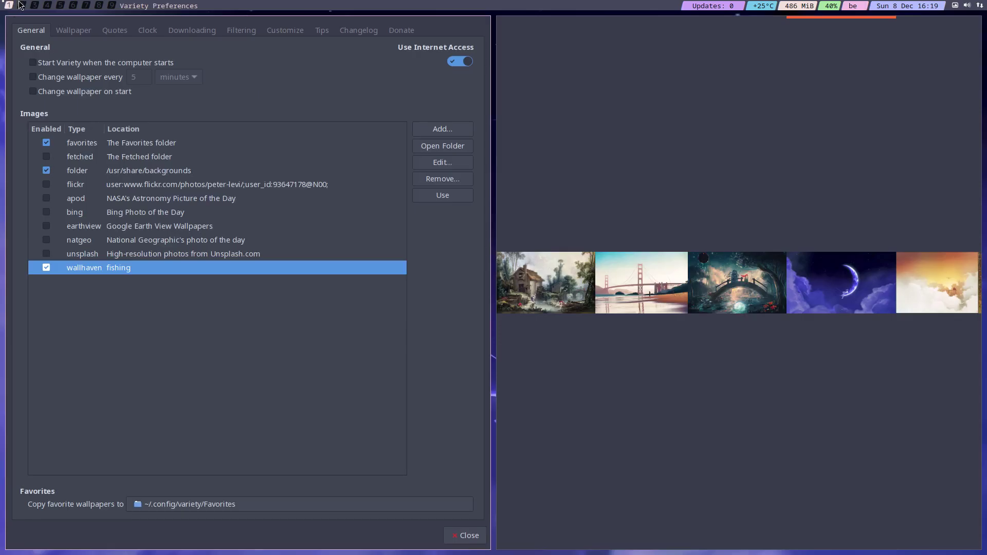
{"action": "left_click", "coordinate": [22, 5]}
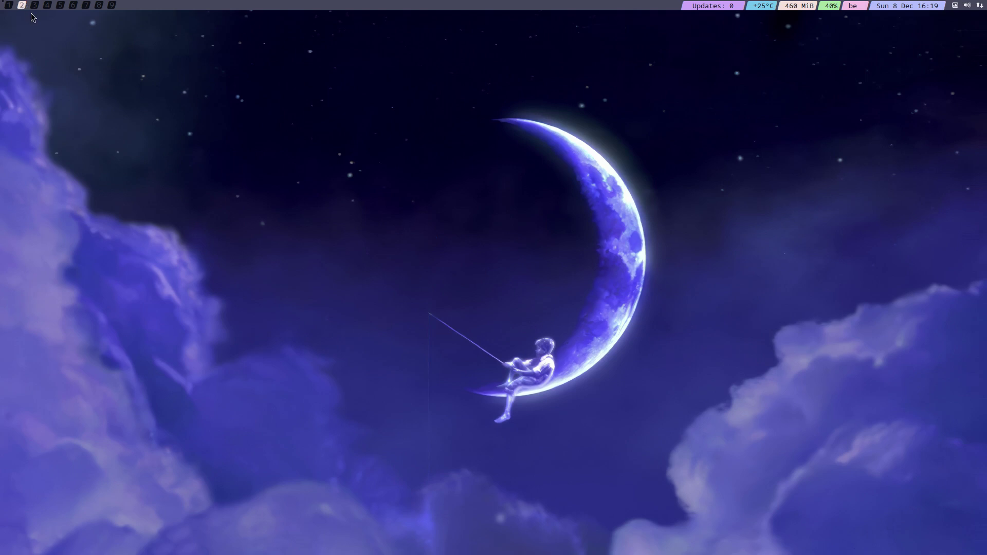